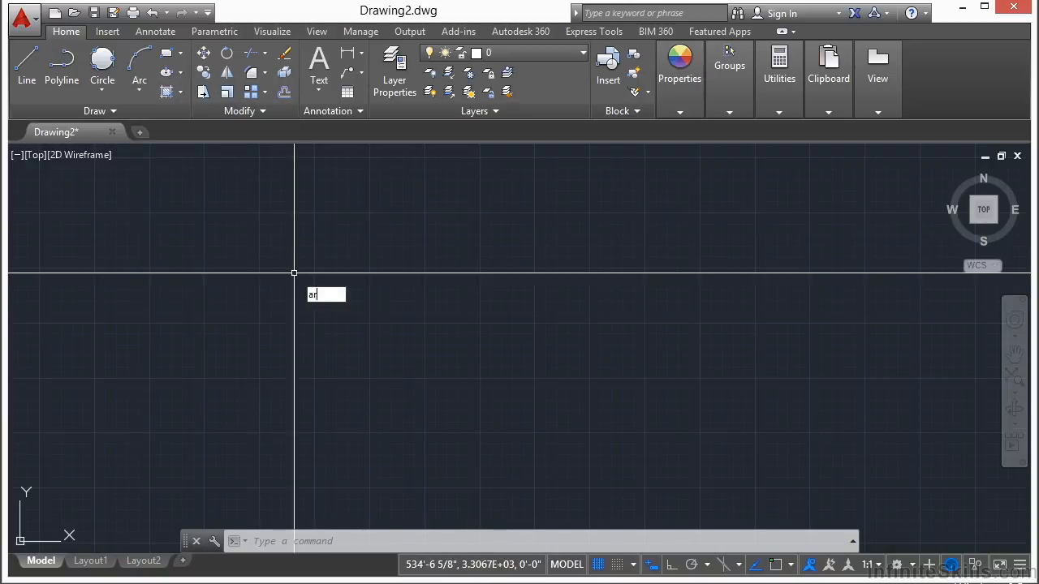
pyautogui.write('rc')
pyautogui.press('Escape')
pyautogui.write('a')
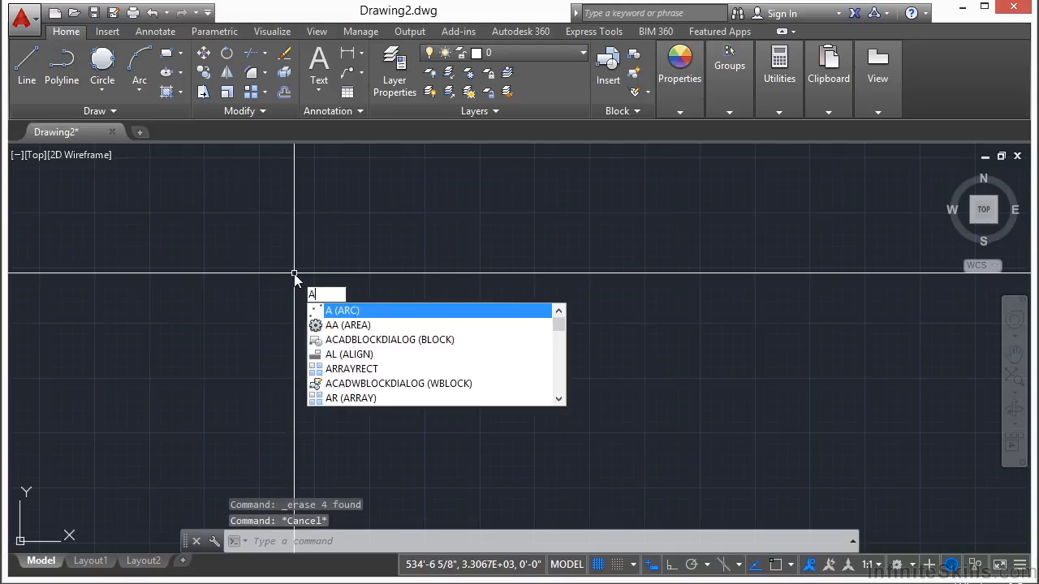
pyautogui.press('Escape')
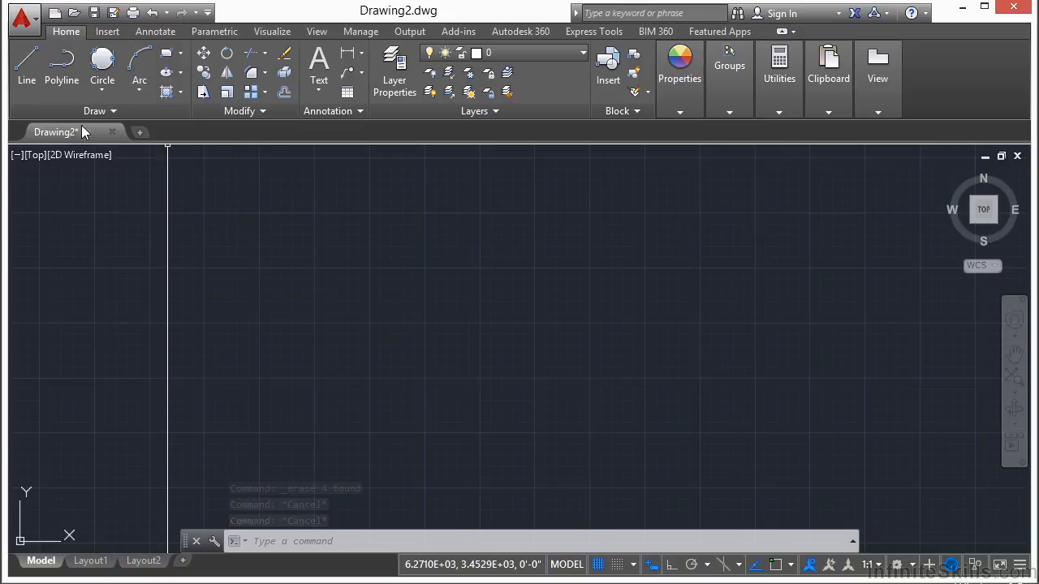
# Draw a three-point arc bulging upward across the middle of the empty drawing.
pyautogui.click(140, 62)
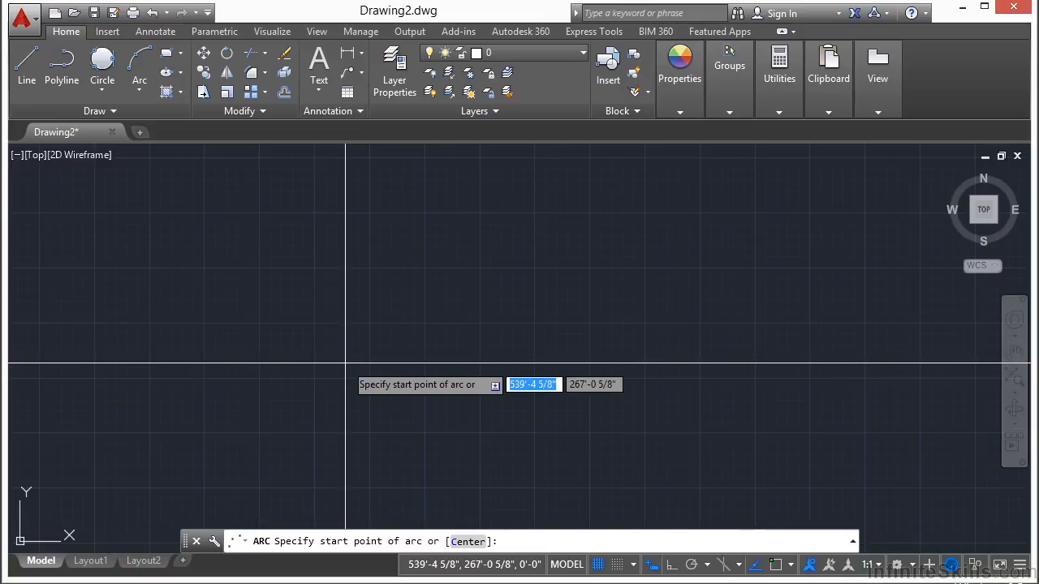
pyautogui.click(310, 323)
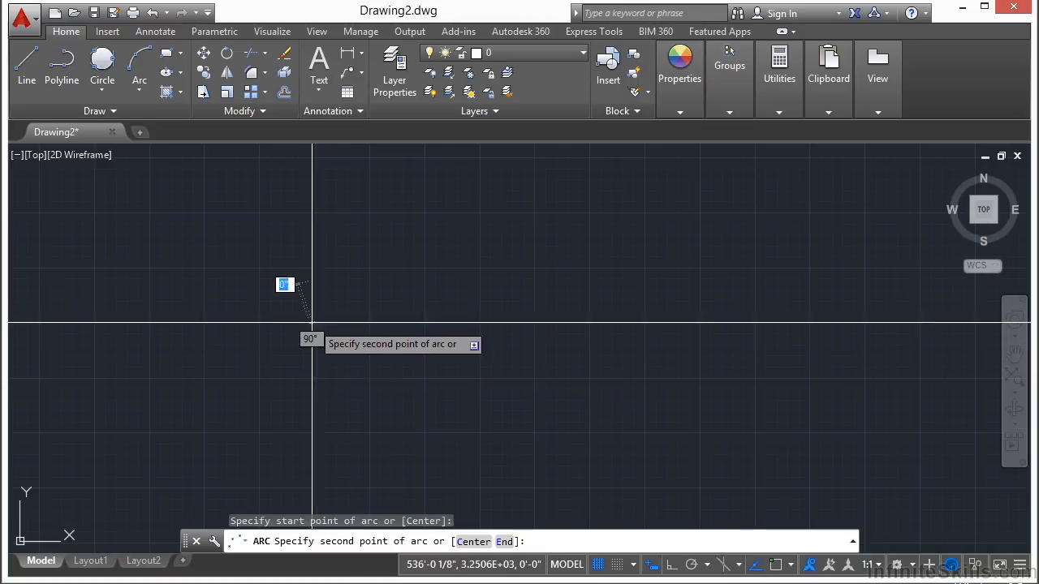
pyautogui.click(434, 257)
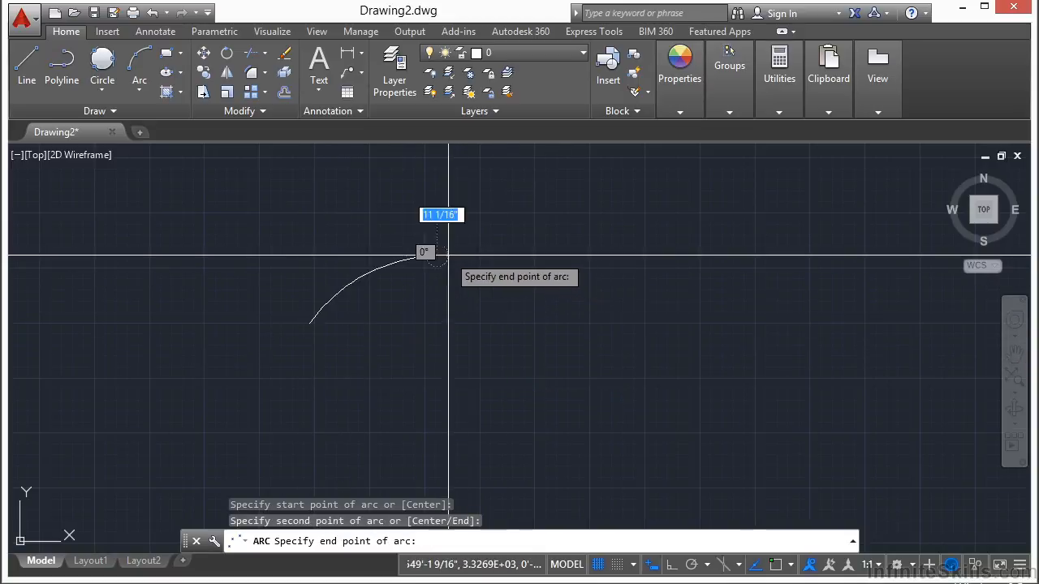
pyautogui.click(638, 327)
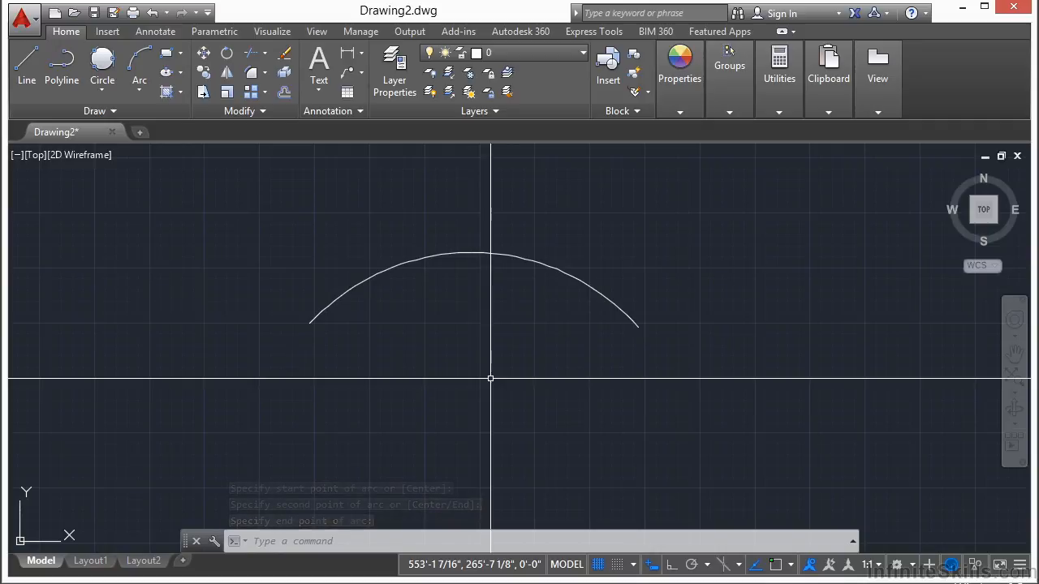
pyautogui.scroll(-1, 444, 374)
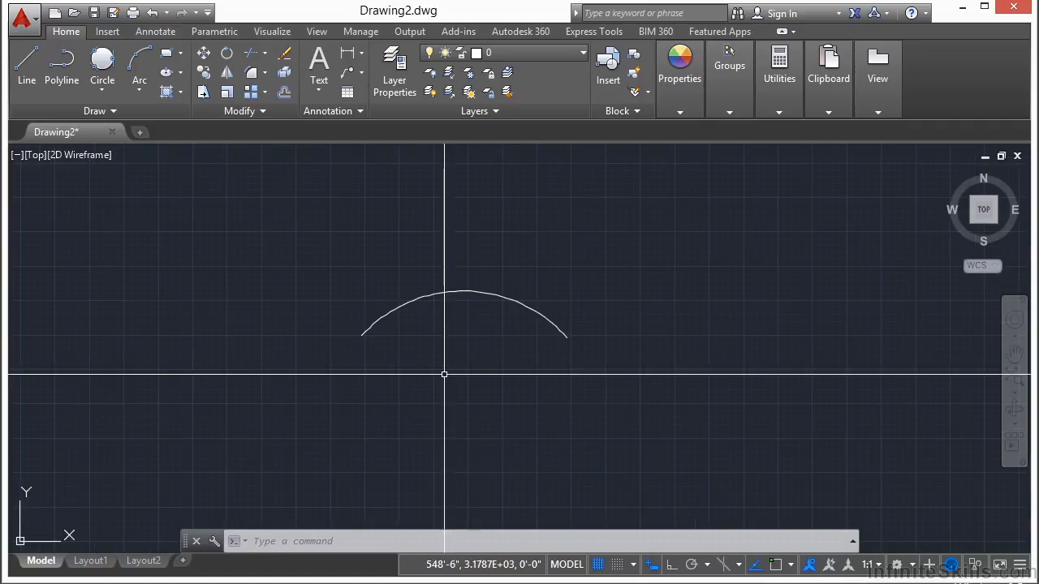
pyautogui.press('Return')
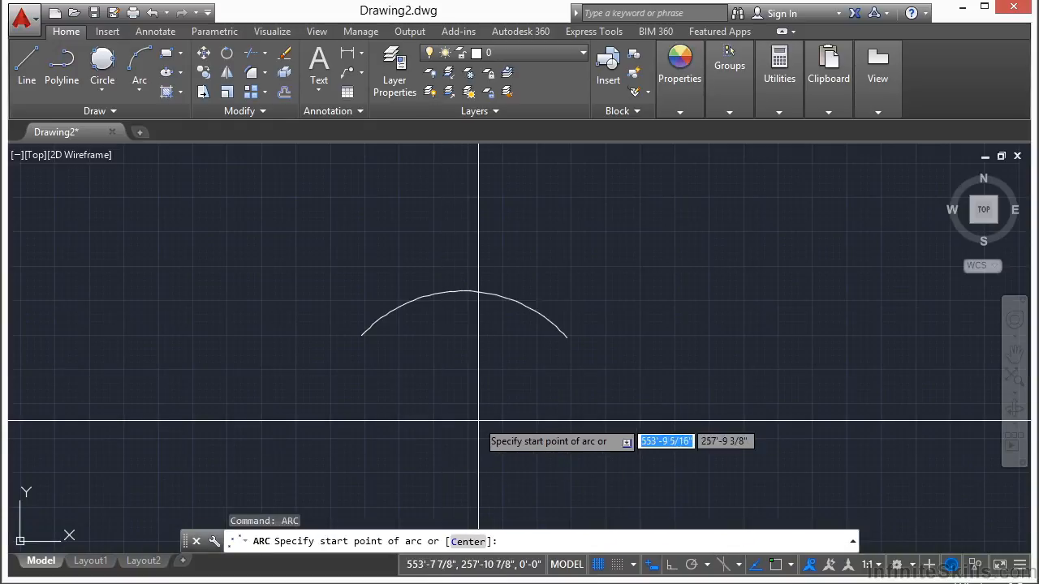
pyautogui.press('Escape')
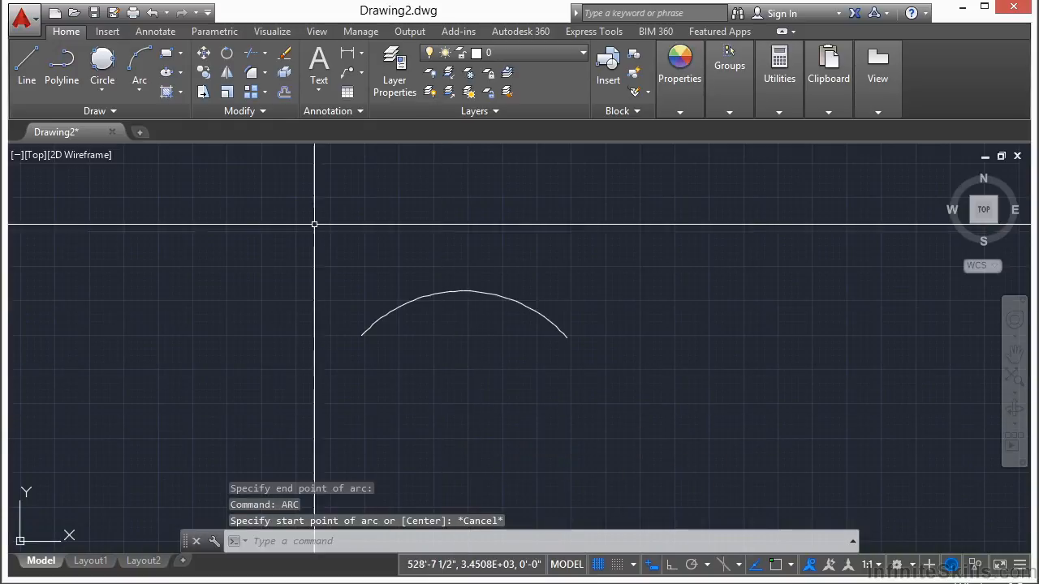
pyautogui.moveTo(475, 352); pyautogui.dragTo(441, 283, button='middle')
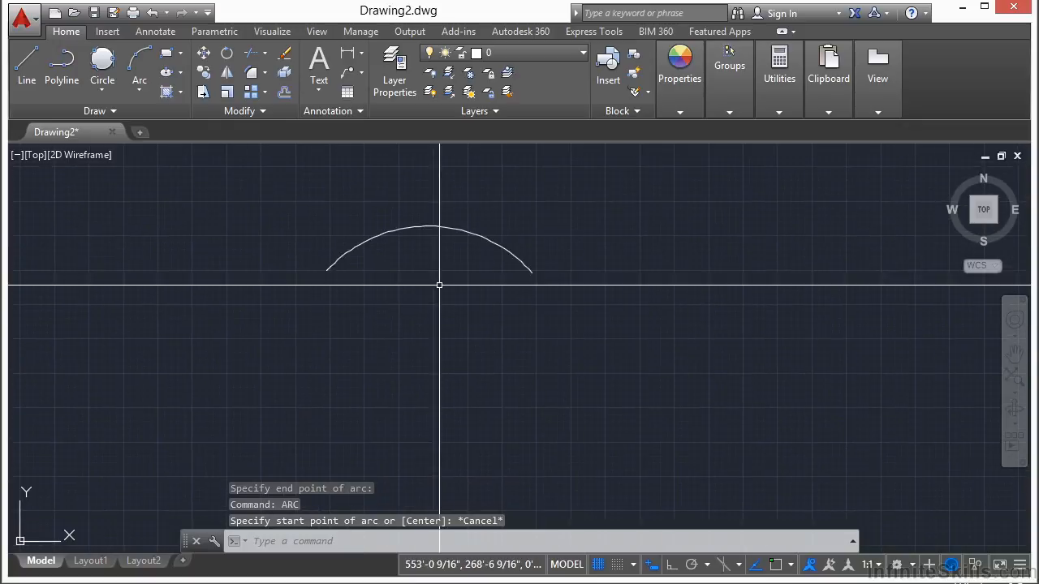
pyautogui.click(141, 91)
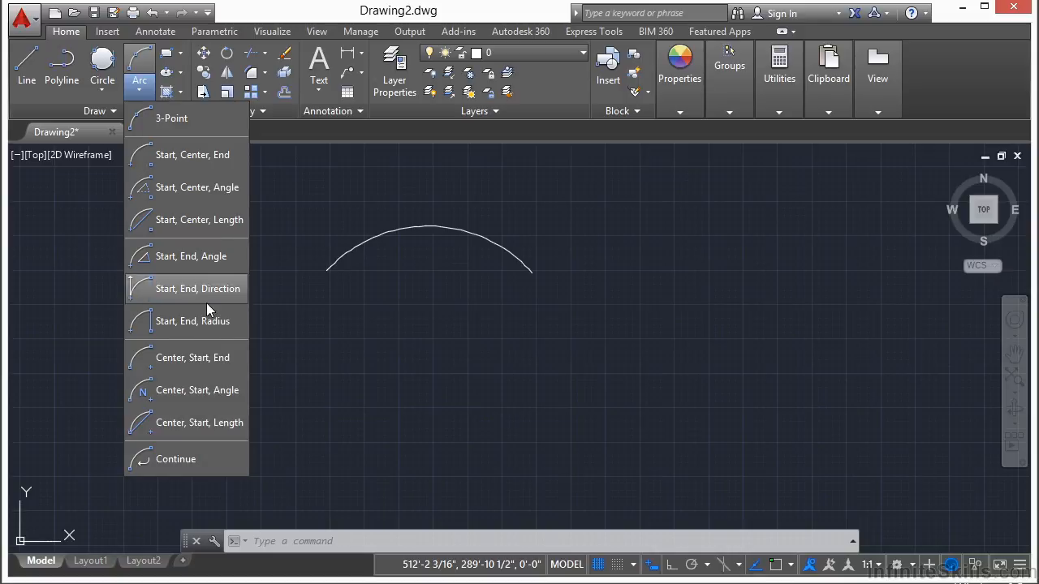
pyautogui.click(285, 421)
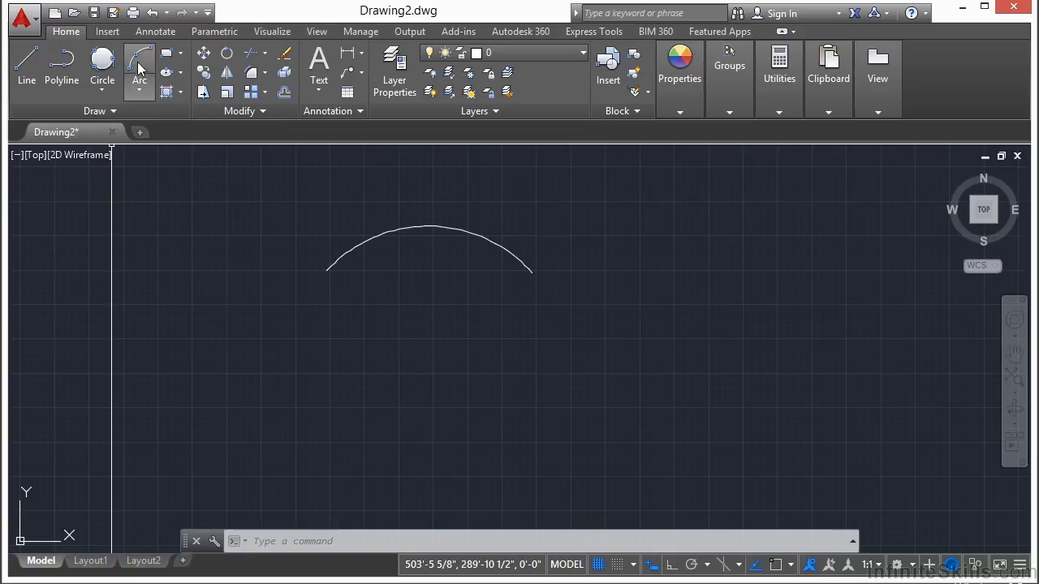
# Draw an arc with the Center option below the first arc, radius about 16 ft, sweeping around the underside from its start point.
pyautogui.click(138, 71)
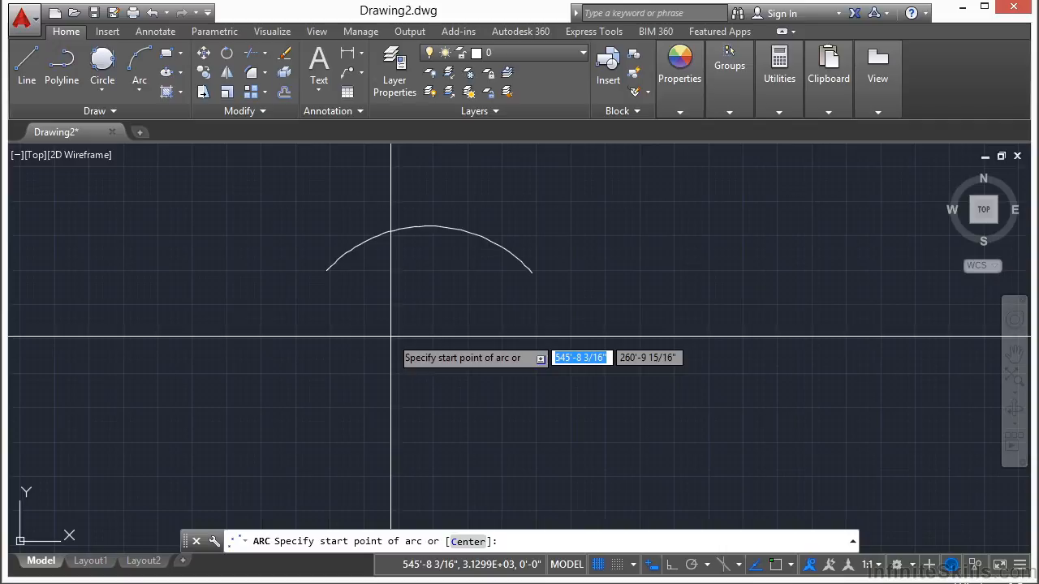
pyautogui.click(475, 544)
pyautogui.click(475, 385)
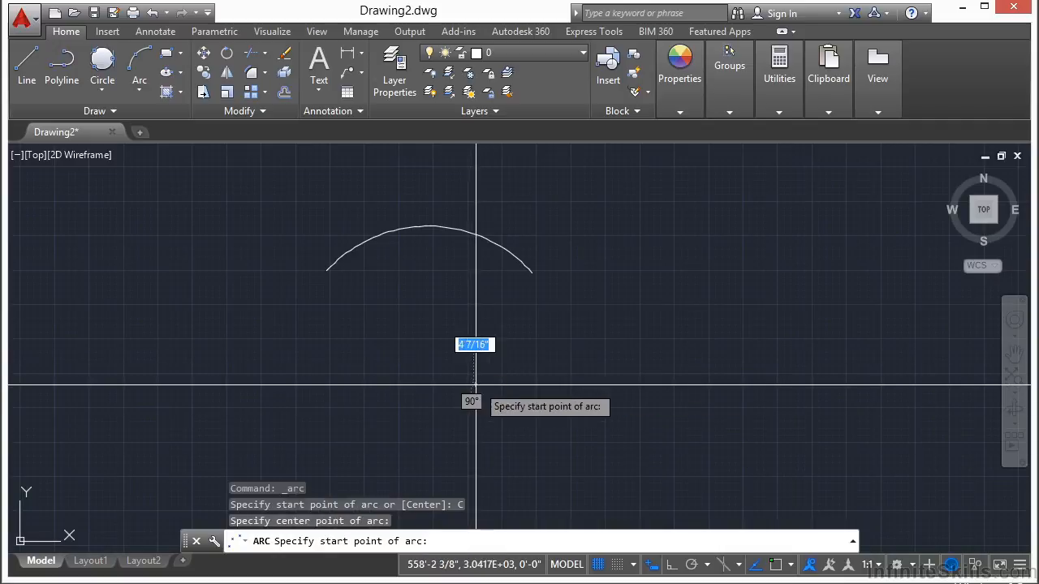
pyautogui.click(372, 358)
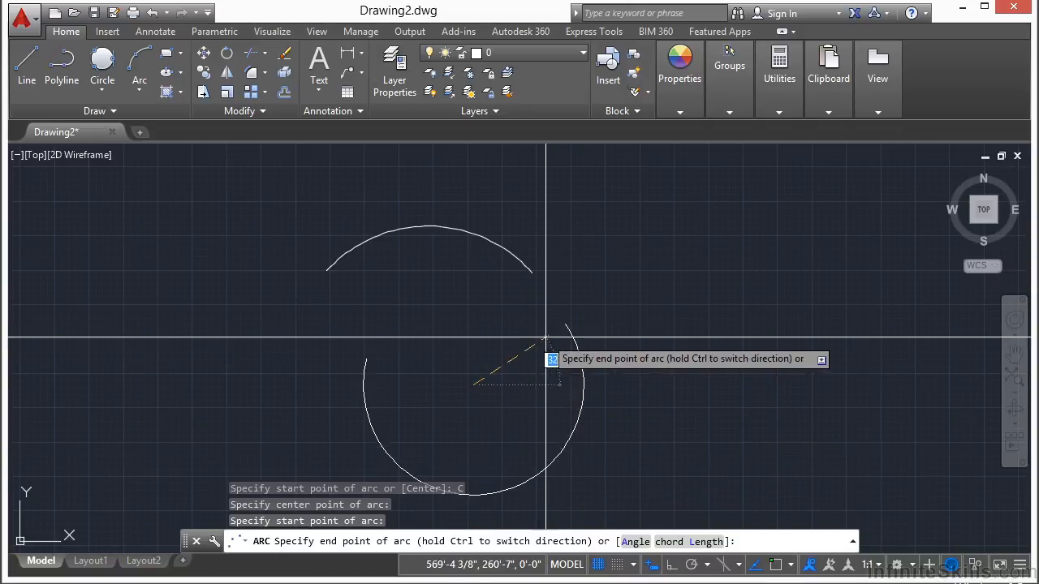
pyautogui.click(543, 334)
# Open the drawing Arc Examples.dwg from folder 05.
pyautogui.write('open')
pyautogui.press('Return')
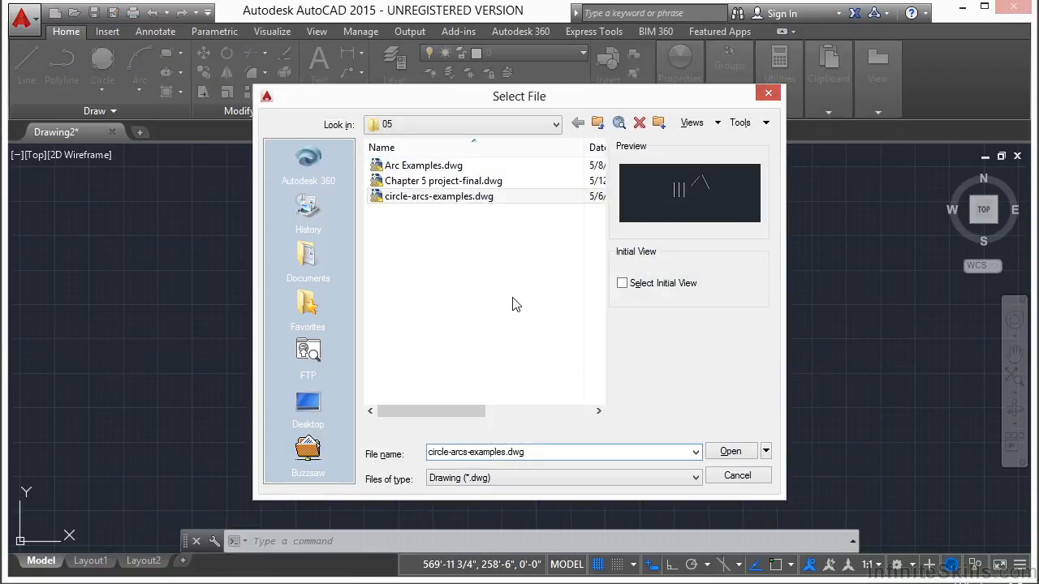
pyautogui.click(445, 167)
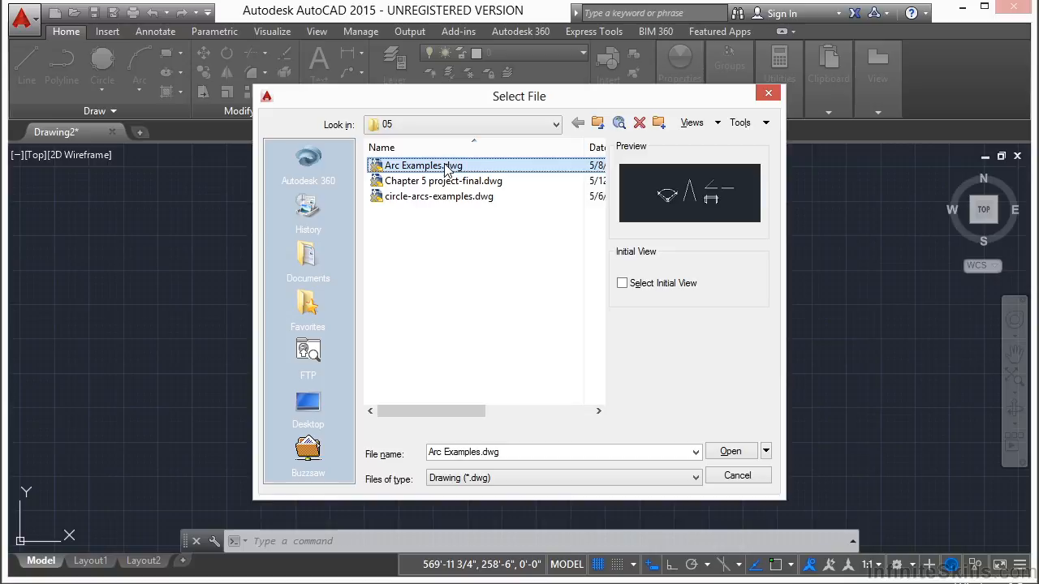
pyautogui.click(733, 451)
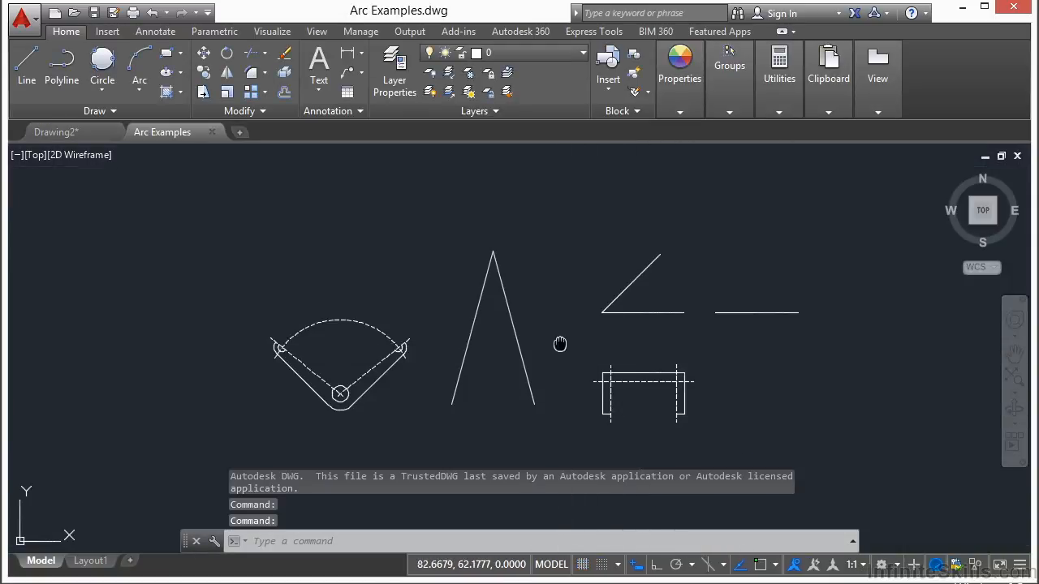
# Begin a Start, Center, End arc at the upper endpoint of the bracket's right outer end arc, using the Endpoint snap.
pyautogui.moveTo(559, 344); pyautogui.dragTo(500, 318, button='middle')
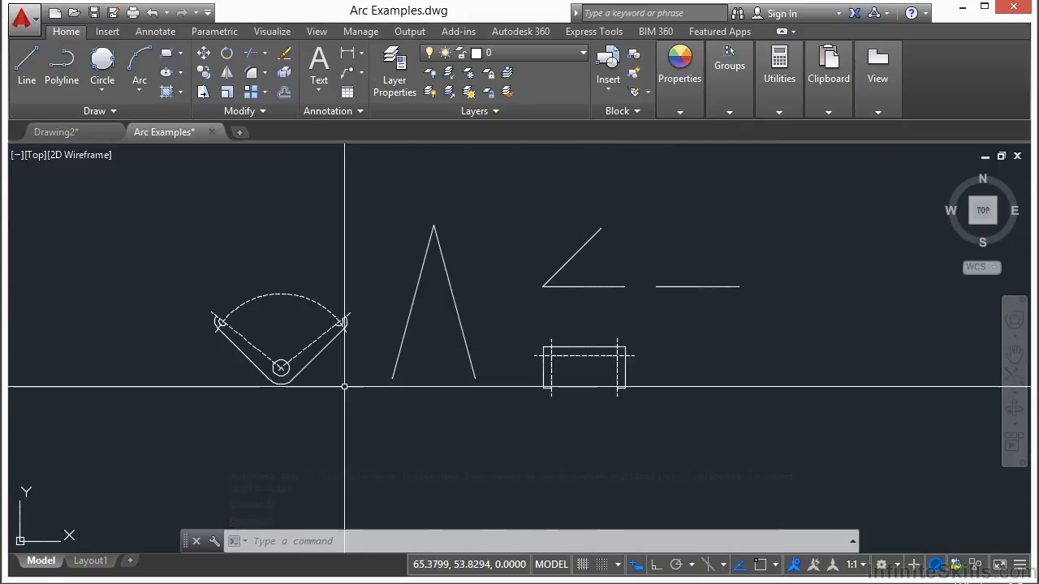
pyautogui.scroll(4, 327, 363)
pyautogui.moveTo(213, 285); pyautogui.dragTo(417, 301, button='middle')
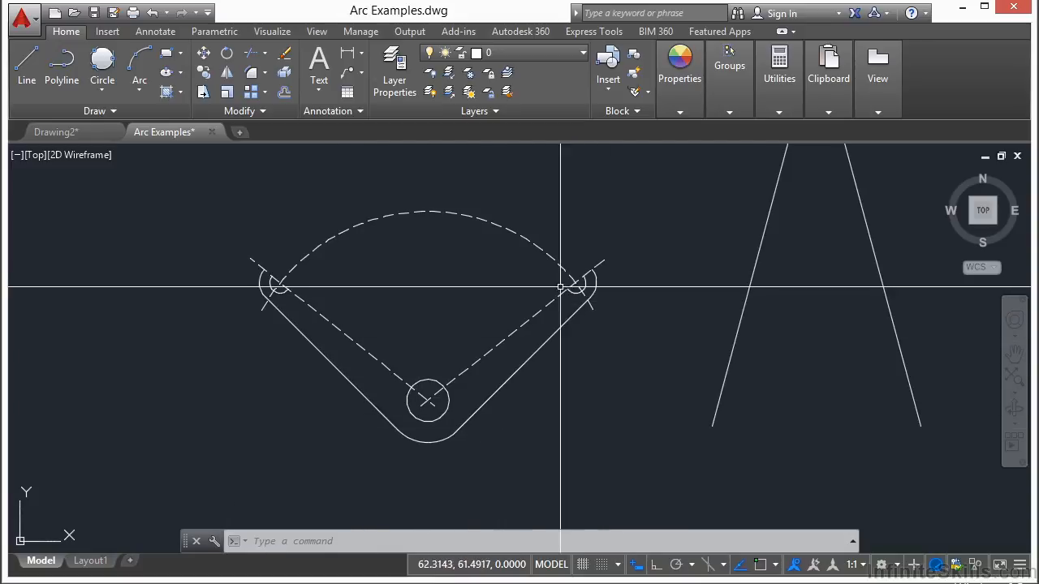
pyautogui.click(139, 65)
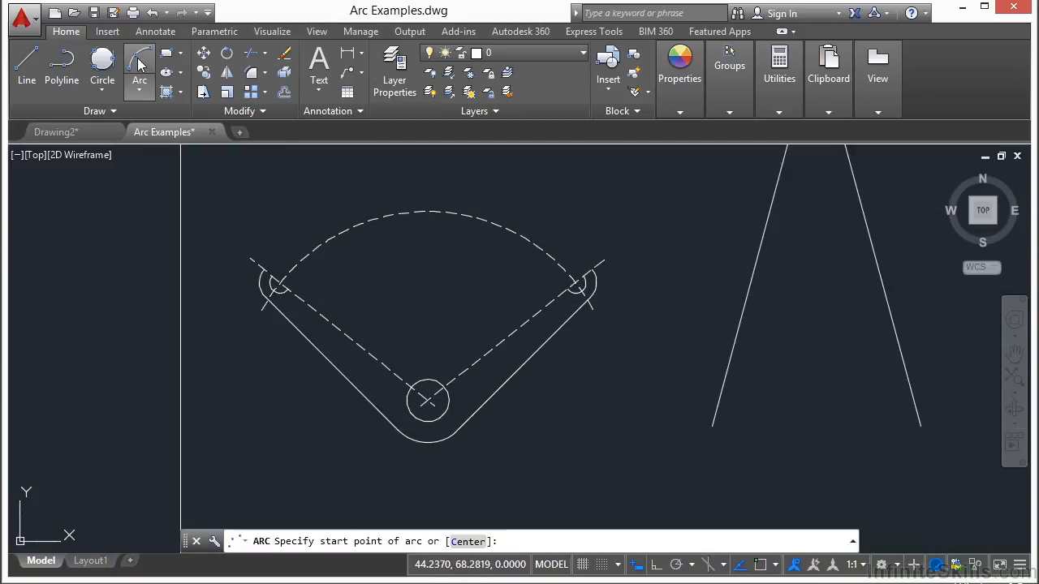
pyautogui.click(140, 91)
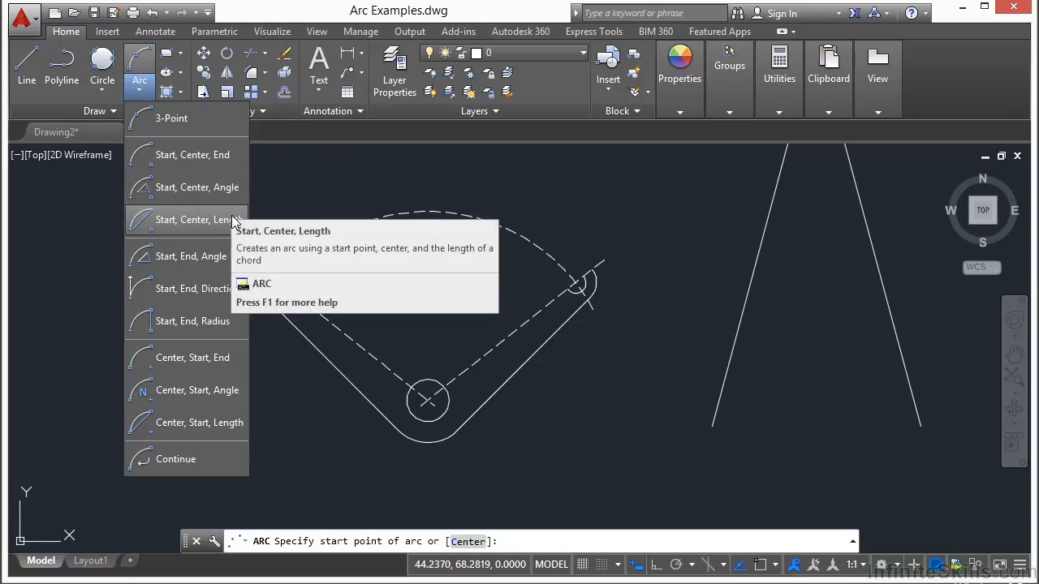
pyautogui.click(194, 158)
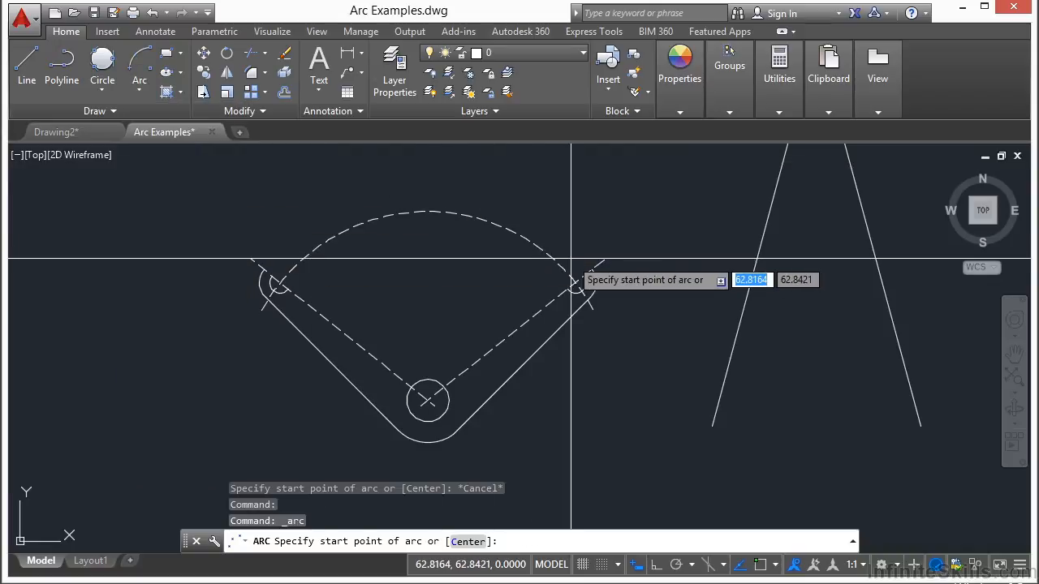
pyautogui.write('end')
pyautogui.press('Return')
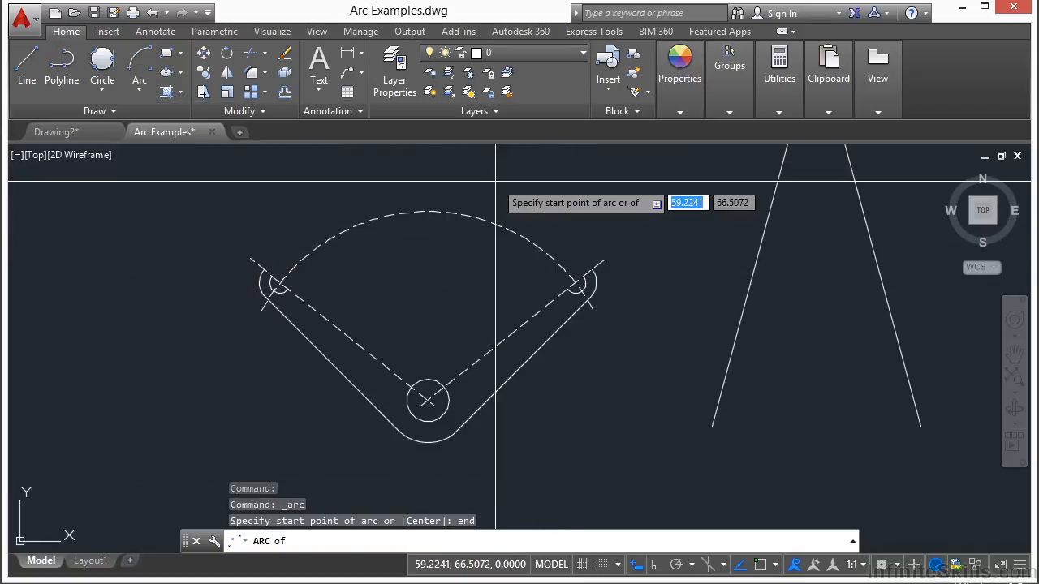
pyautogui.scroll(4, 583, 304)
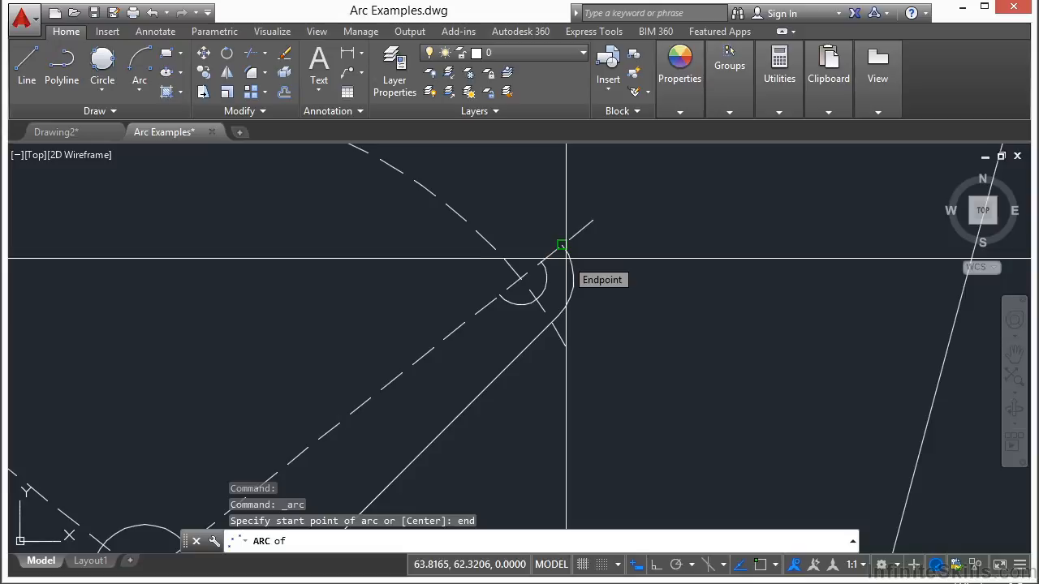
pyautogui.click(566, 258)
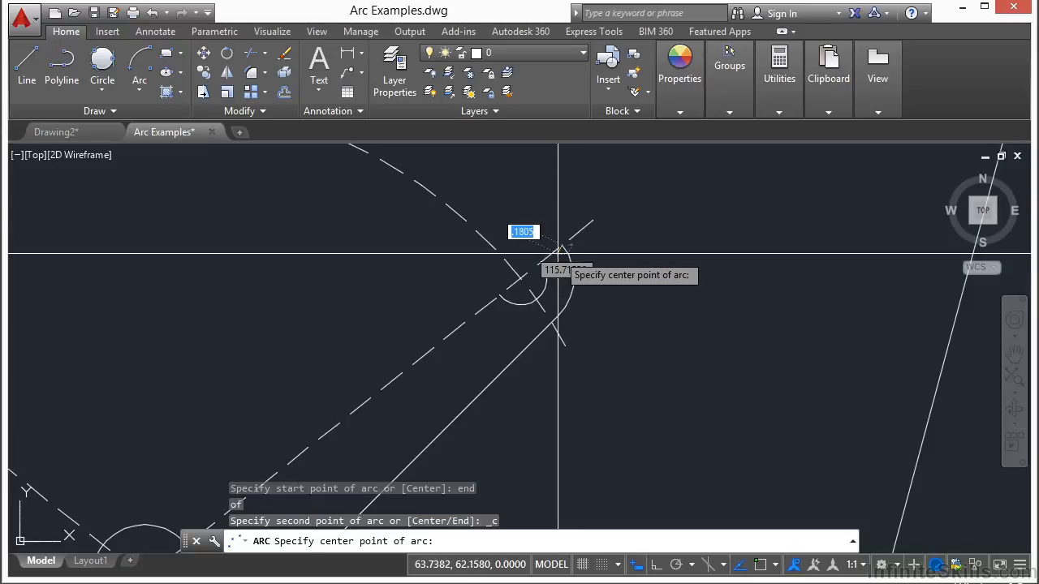
# Snap the arc's centre to the dashed arc's centre and end it at the upper endpoint of the bracket's left outer end arc.
pyautogui.scroll(-5, 558, 254)
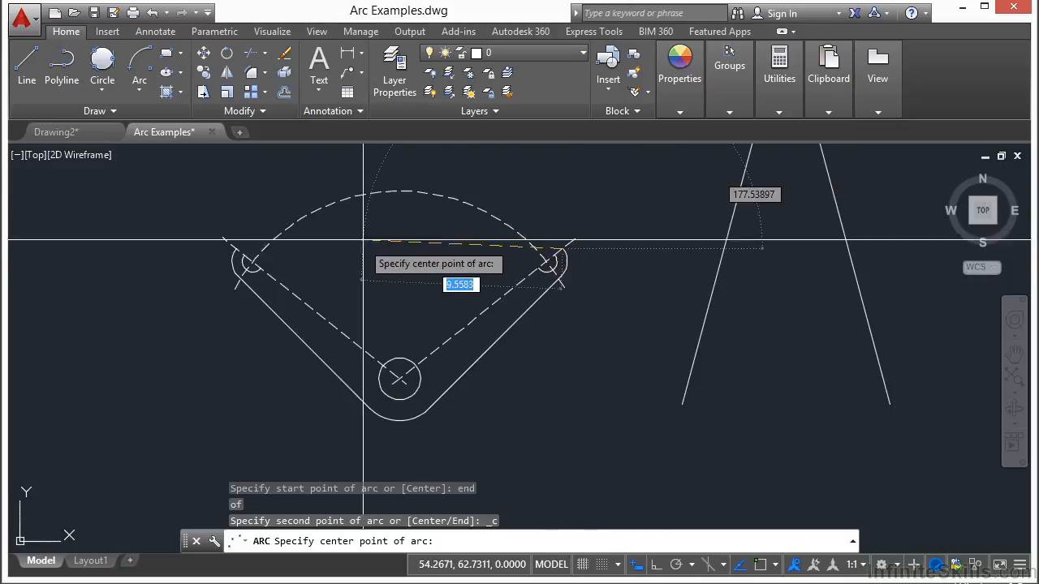
pyautogui.write('cen')
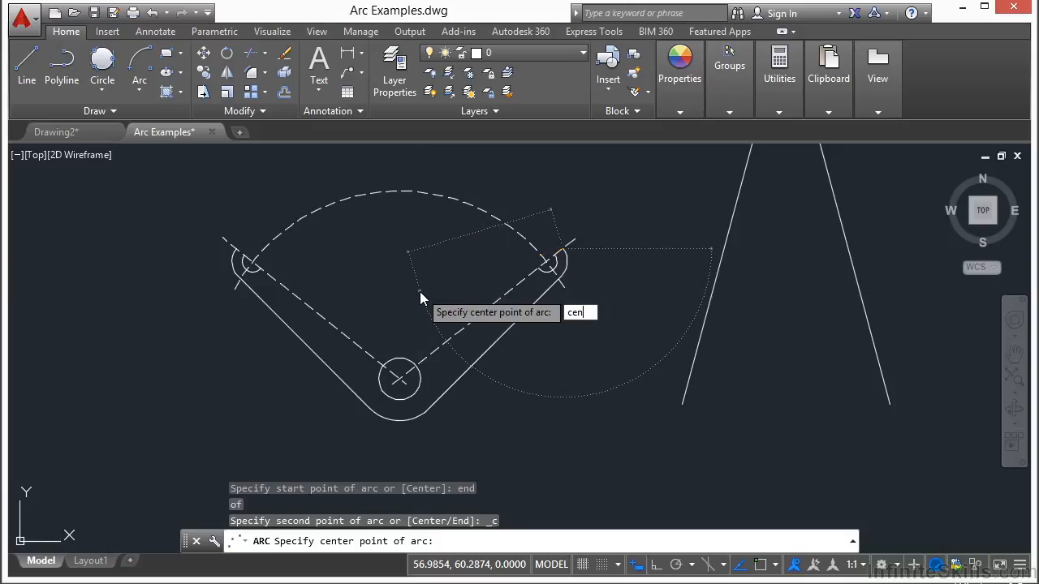
pyautogui.press('Return')
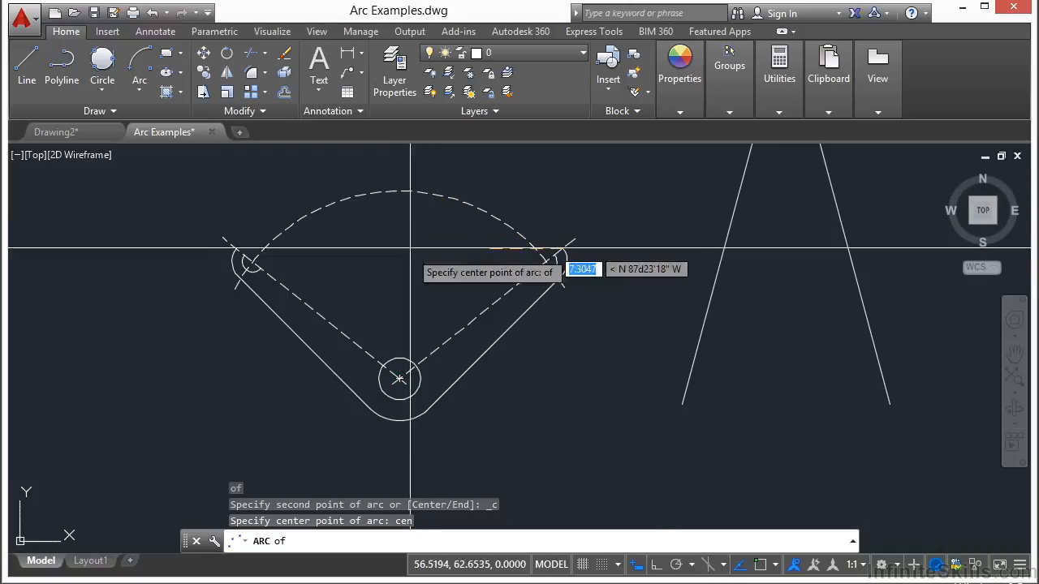
pyautogui.click(439, 197)
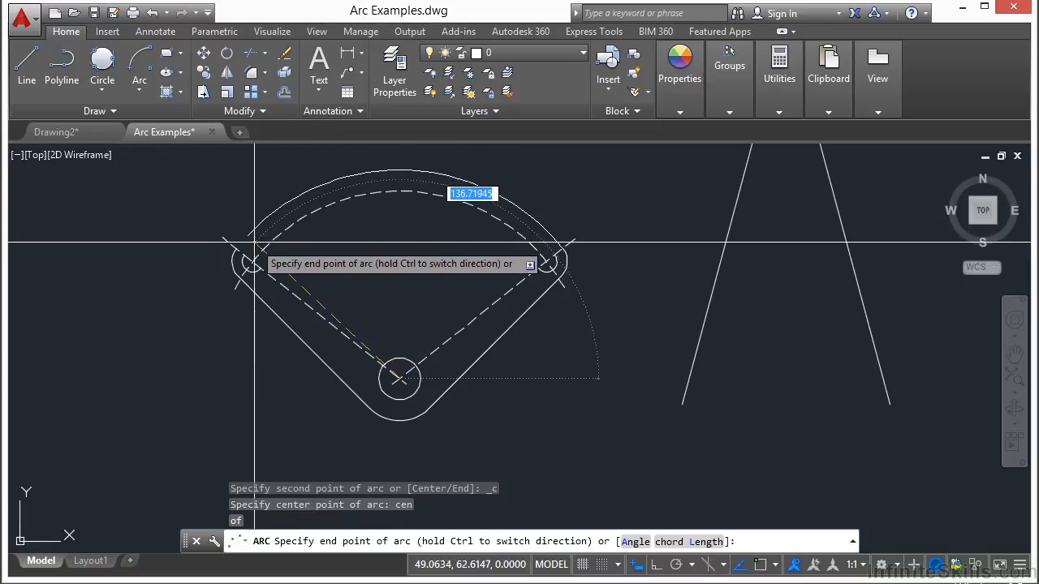
pyautogui.scroll(3, 250, 248)
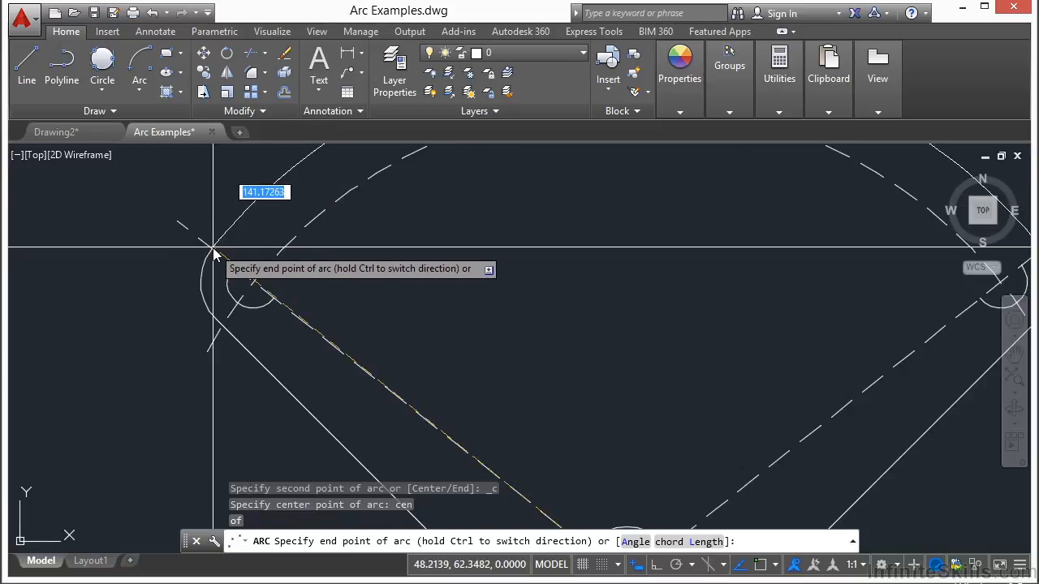
pyautogui.write('end')
pyautogui.press('Return')
pyautogui.click(213, 247)
pyautogui.scroll(-4, 213, 247)
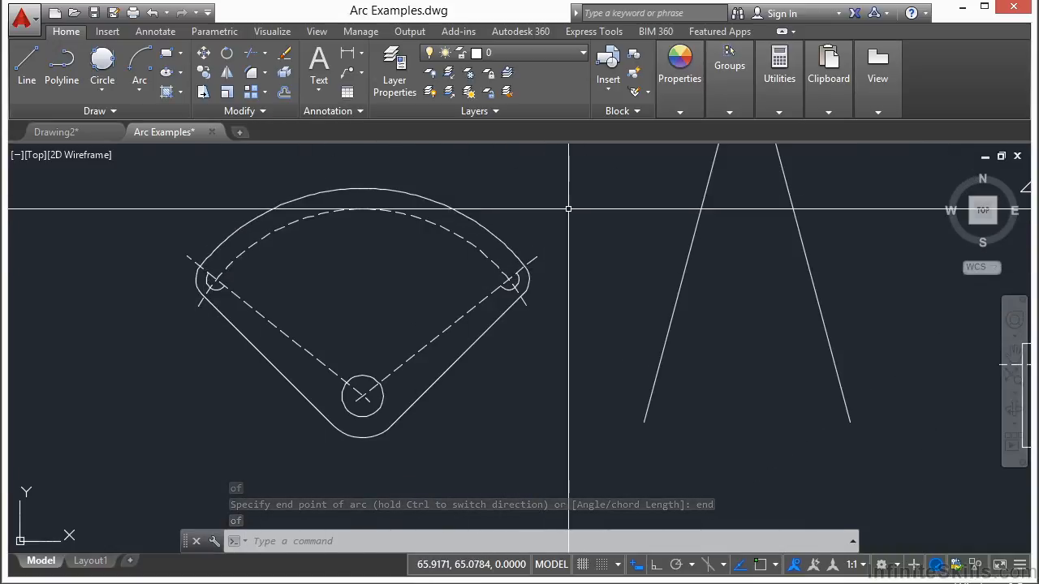
pyautogui.click(315, 193)
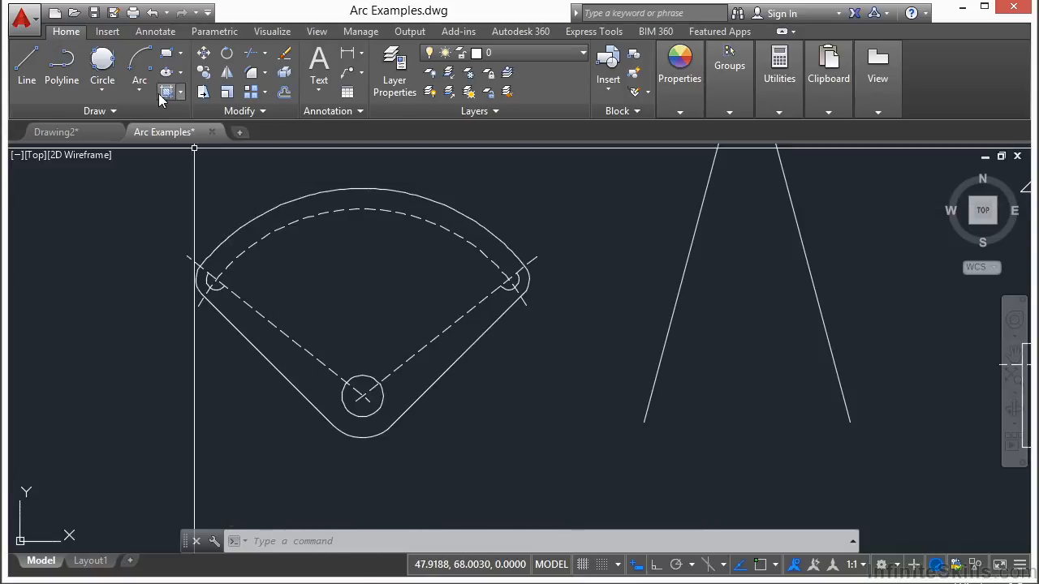
pyautogui.click(137, 63)
pyautogui.click(141, 99)
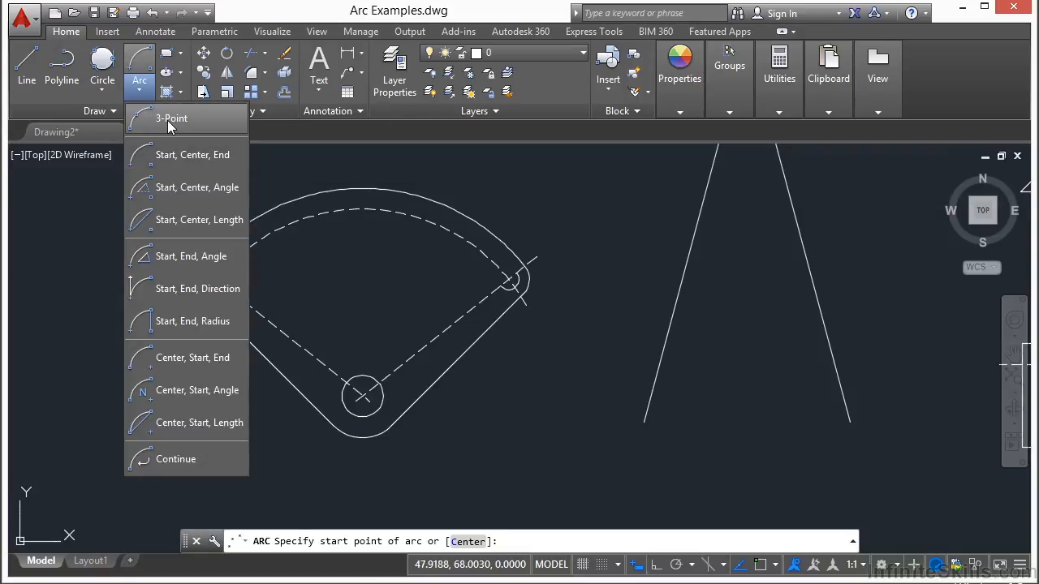
pyautogui.click(162, 111)
pyautogui.click(203, 264)
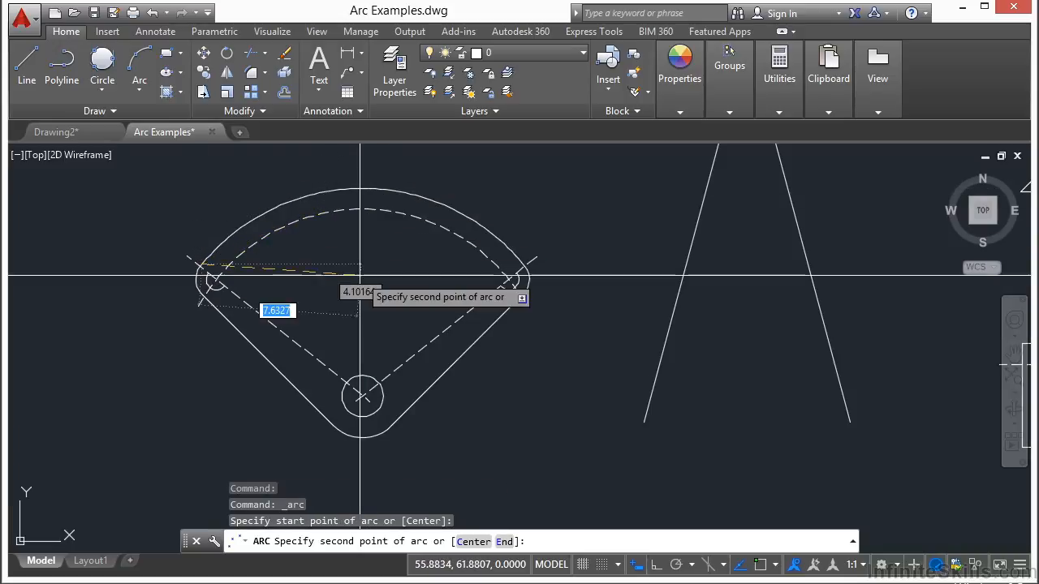
pyautogui.click(371, 186)
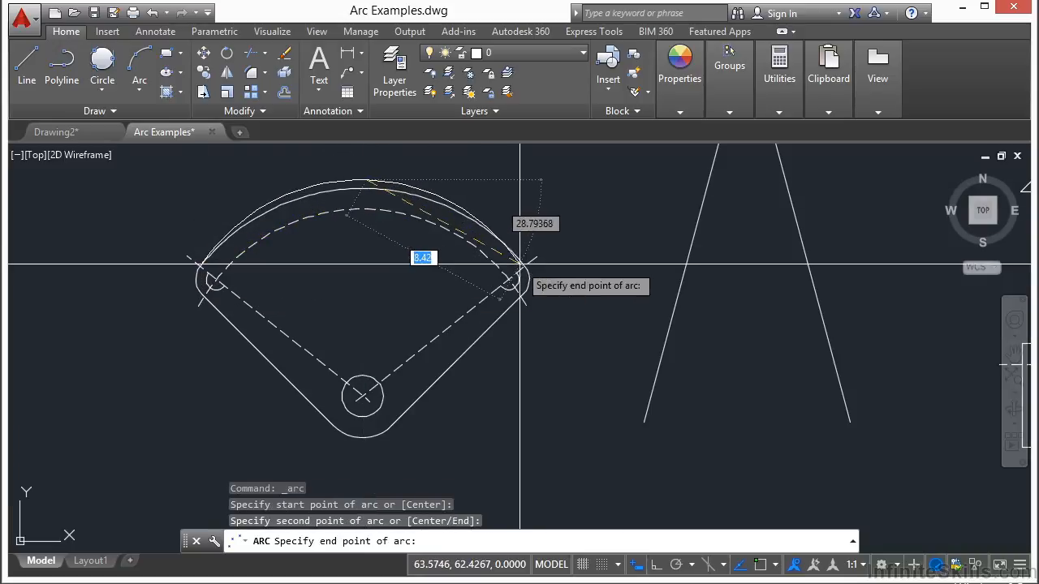
pyautogui.press('Escape')
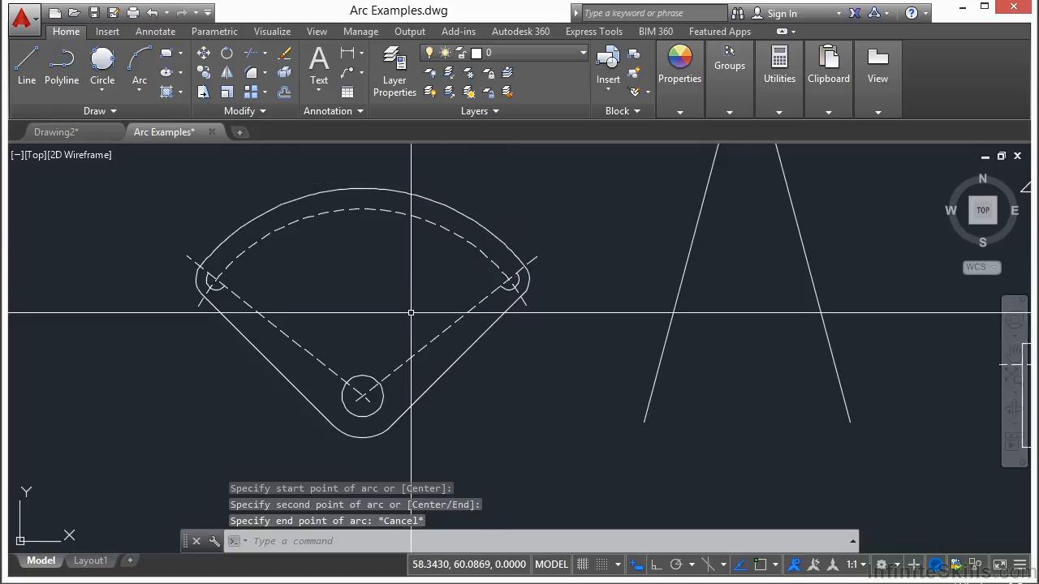
pyautogui.click(142, 87)
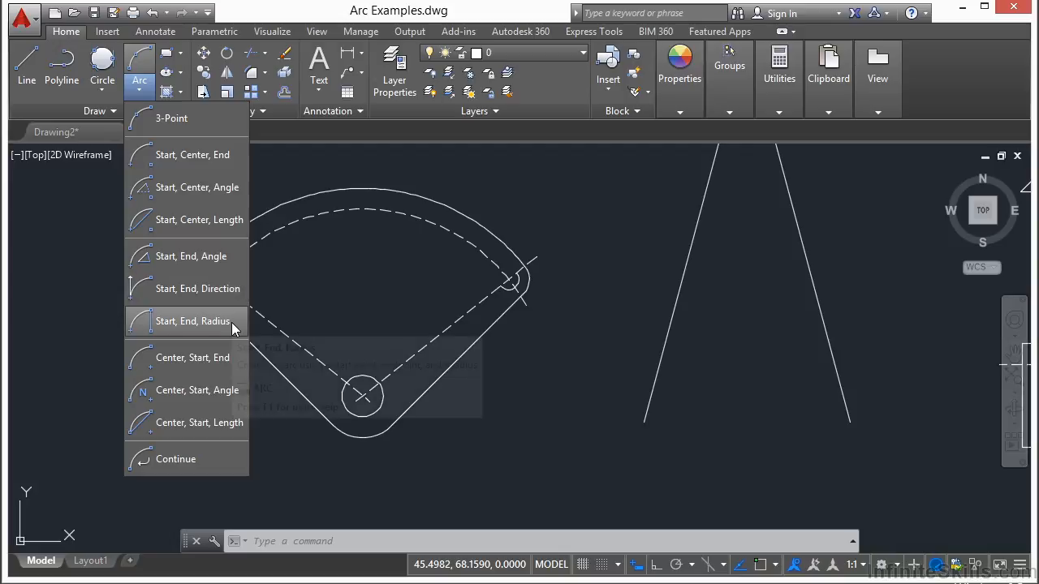
pyautogui.click(342, 289)
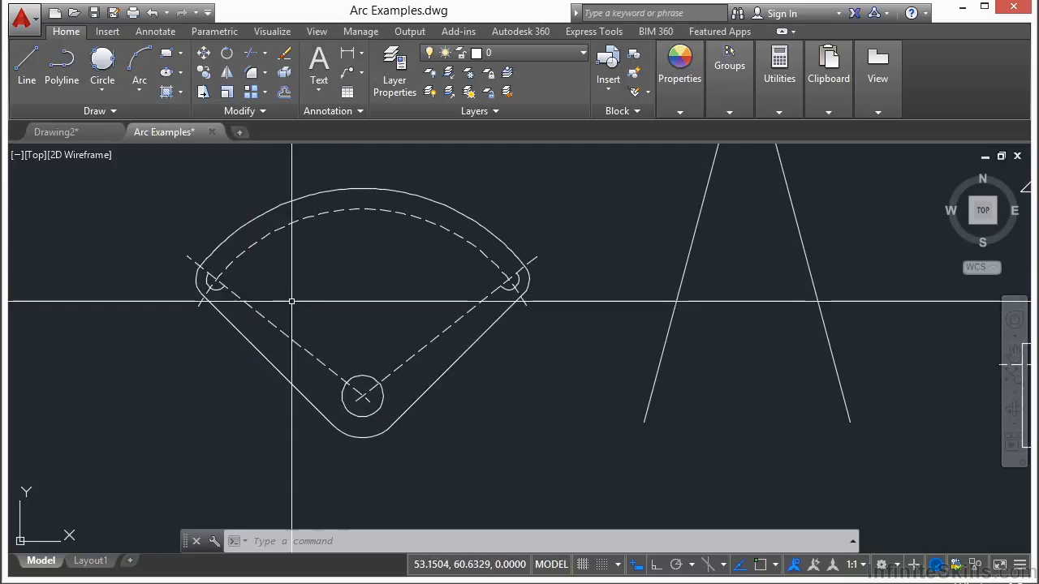
# Begin a Start, End, Angle arc from the wedge's horizontal line's right endpoint to its slanted line's upper endpoint, using Endpoint snaps.
pyautogui.scroll(-2, 312, 300)
pyautogui.moveTo(446, 291); pyautogui.dragTo(267, 333, button='middle')
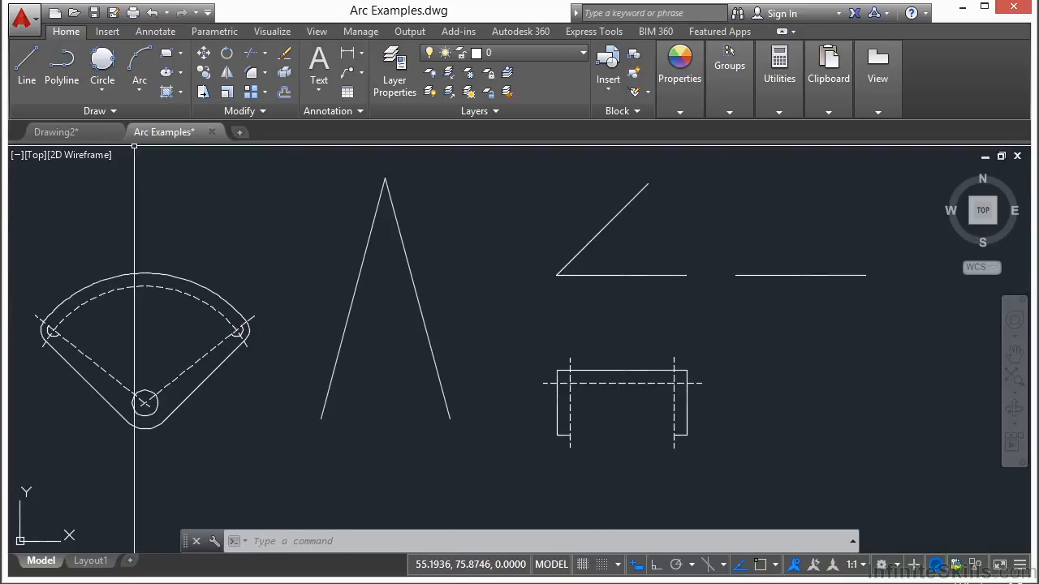
pyautogui.click(139, 91)
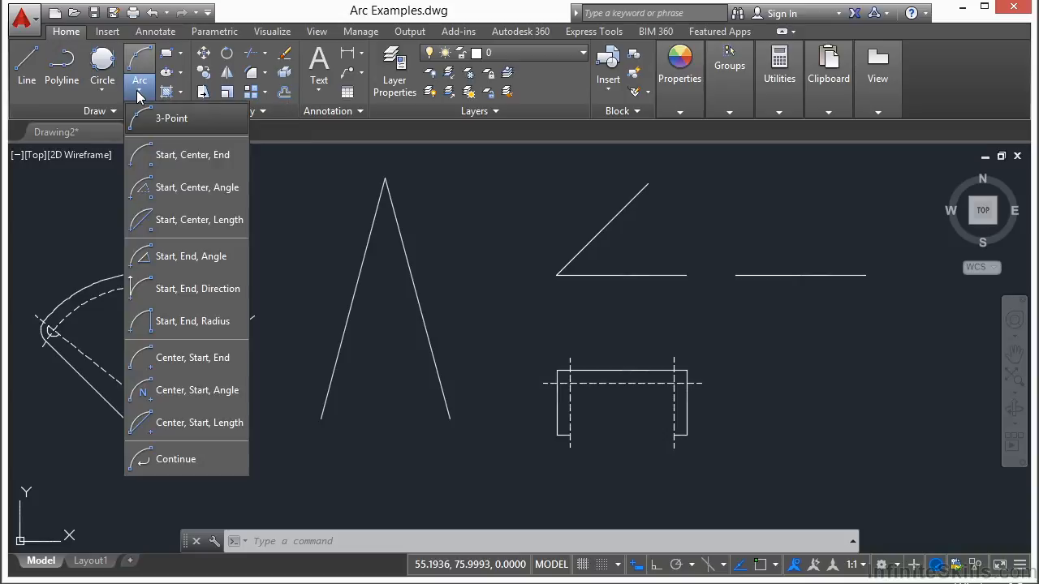
pyautogui.click(226, 261)
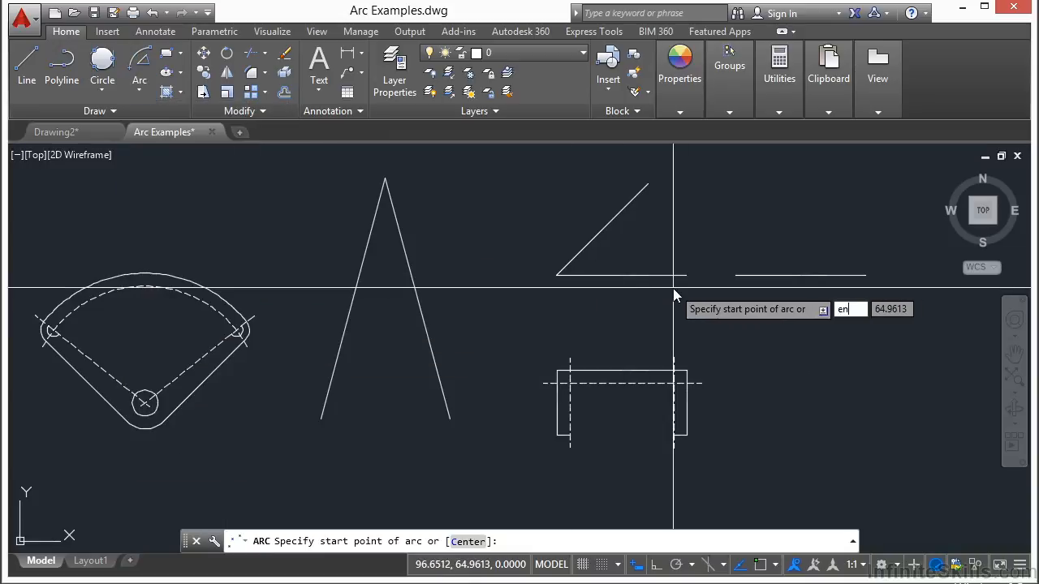
pyautogui.write('end')
pyautogui.press('Return')
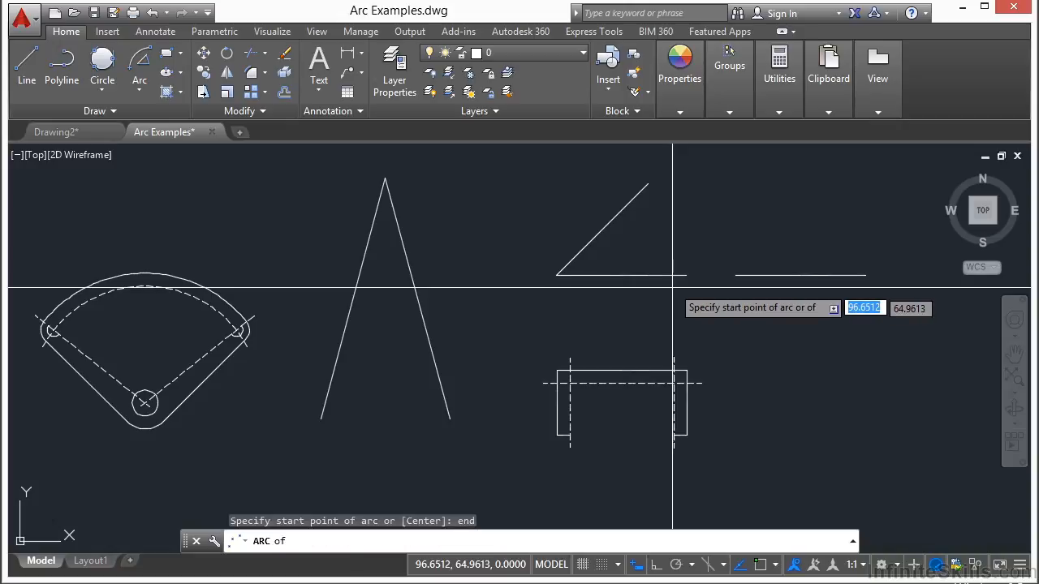
pyautogui.click(674, 281)
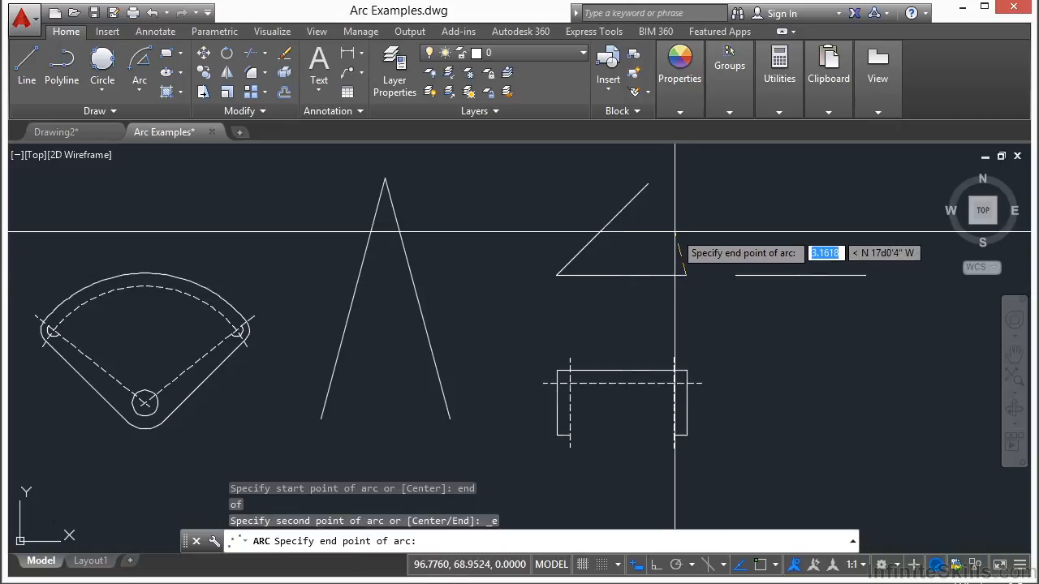
pyautogui.press('Return')
pyautogui.click(657, 185)
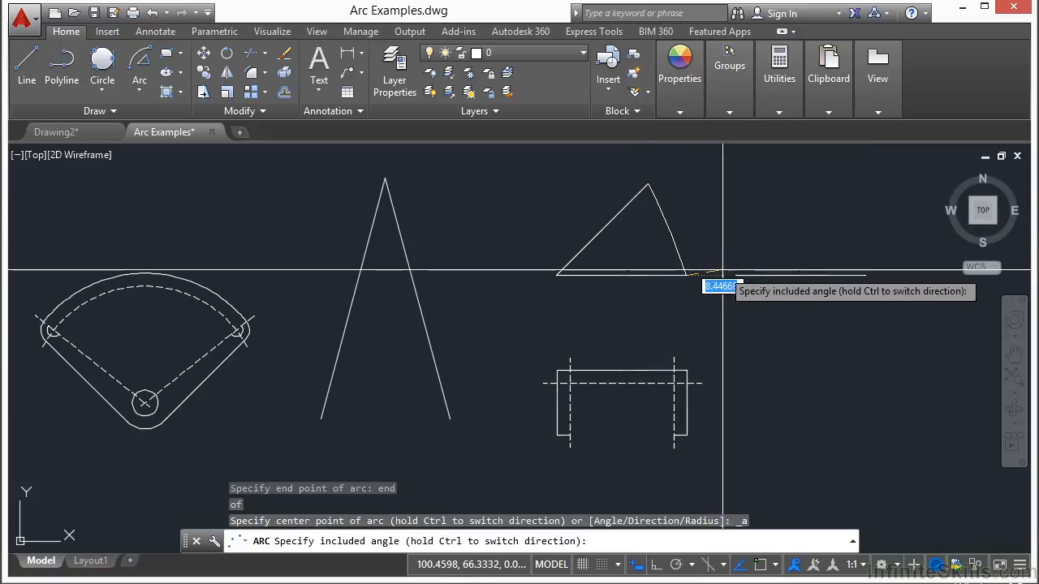
# Complete the wedge's arc with a freehand included angle of about 150°, bulging outward.
pyautogui.moveTo(839, 248); pyautogui.dragTo(668, 358, button='middle')
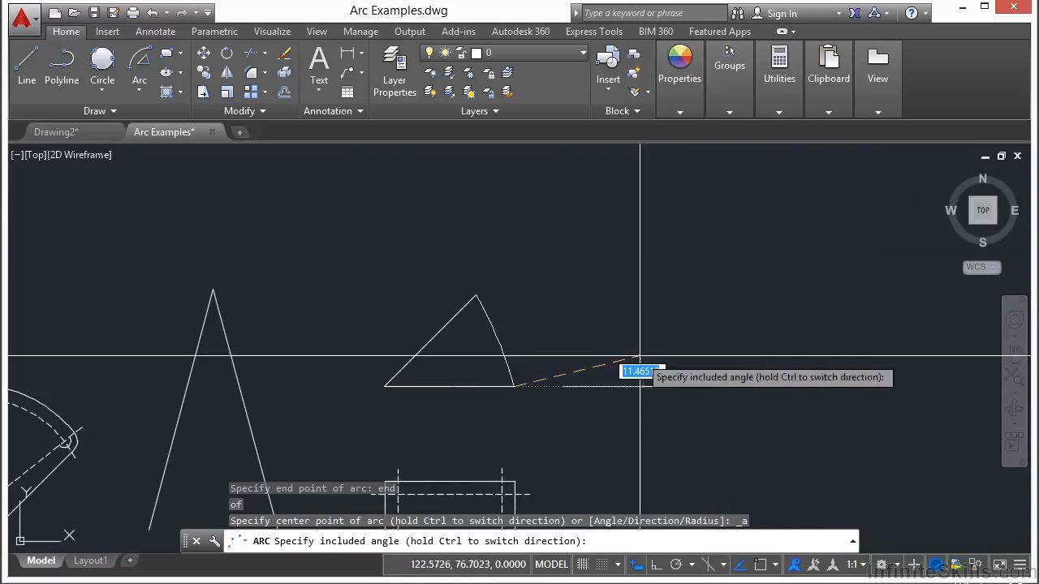
pyautogui.moveTo(580, 377); pyautogui.dragTo(610, 300, button='middle')
pyautogui.scroll(2, 594, 313)
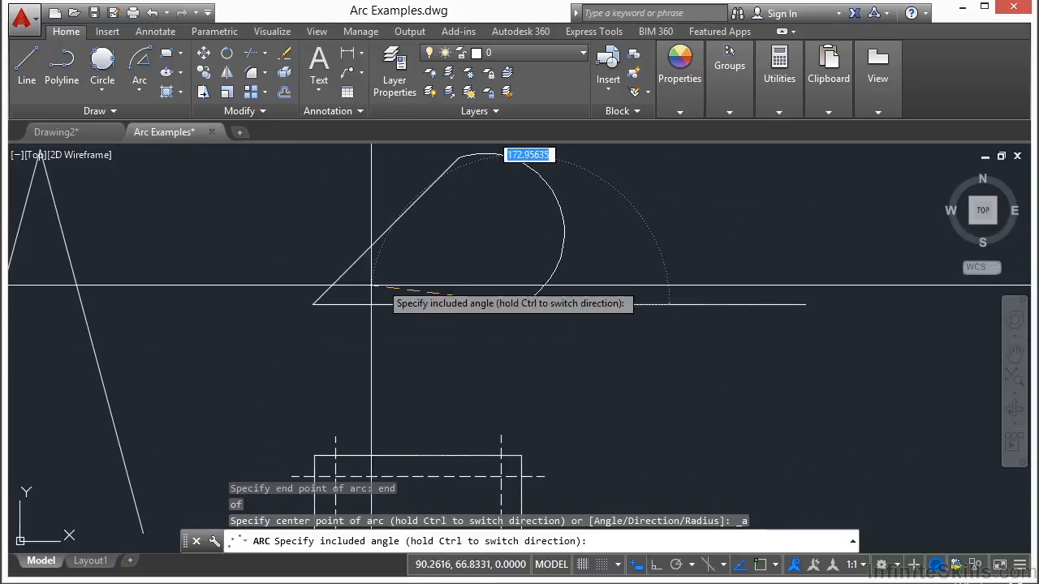
pyautogui.click(431, 246)
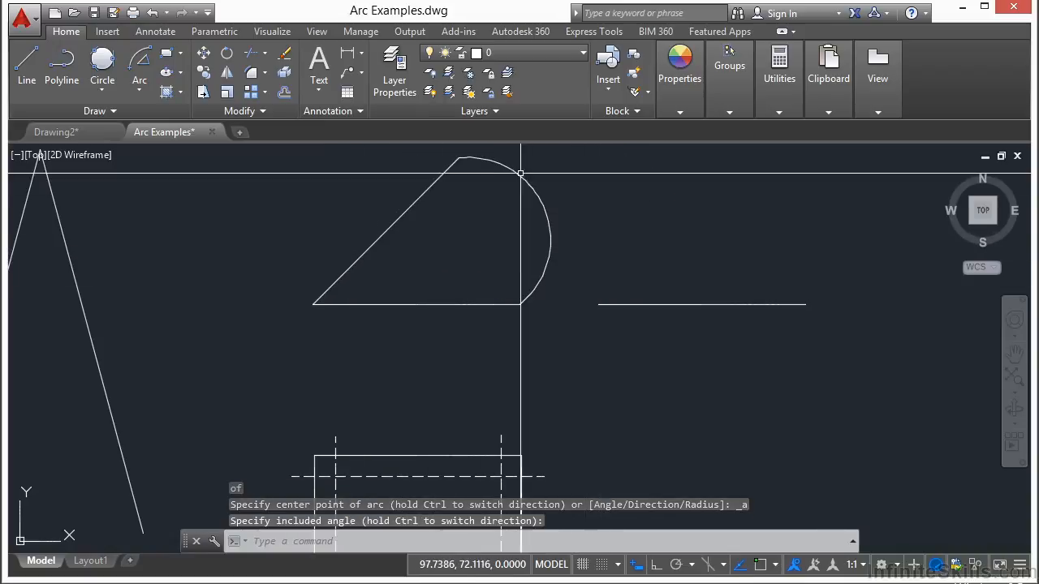
pyautogui.scroll(-2, 632, 278)
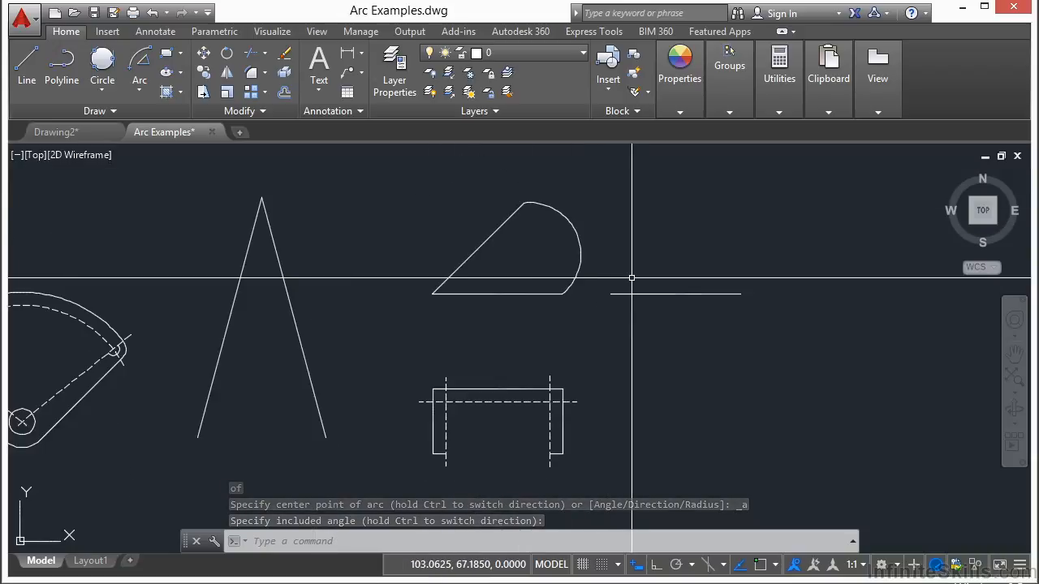
pyautogui.click(143, 88)
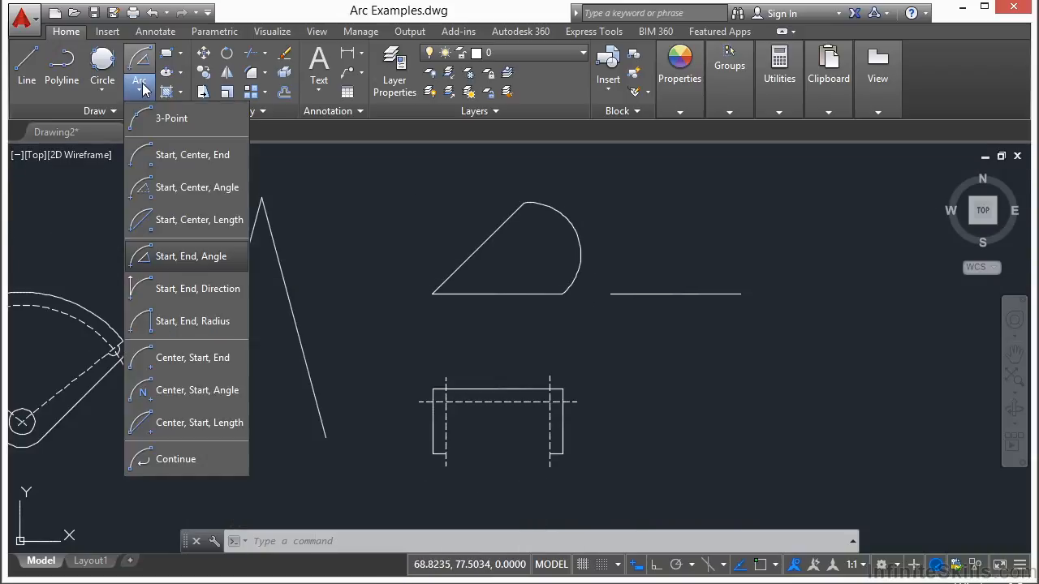
pyautogui.click(207, 323)
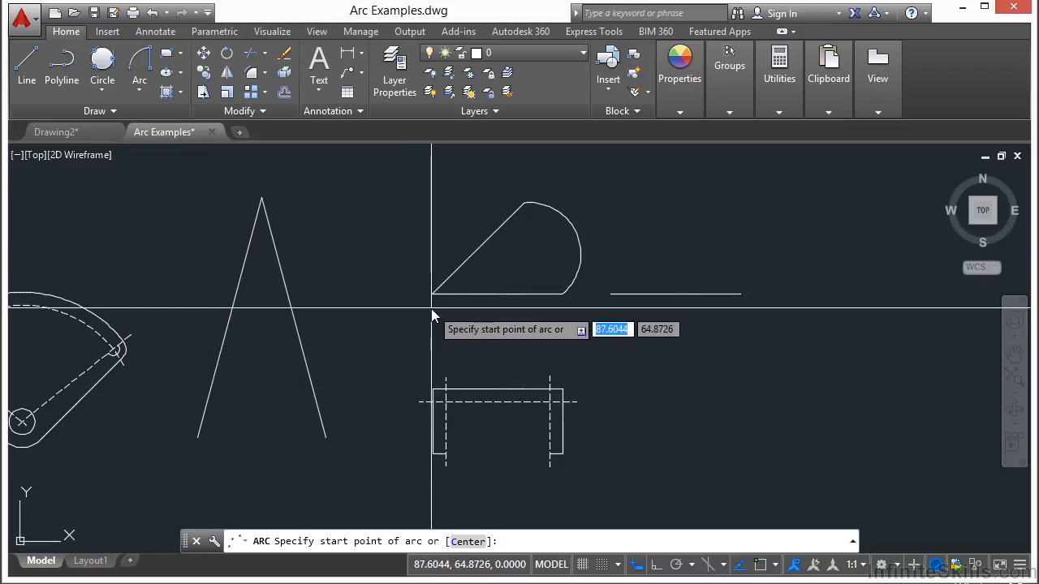
pyautogui.write('end')
pyautogui.press('Return')
pyautogui.click(542, 296)
pyautogui.write('end')
pyautogui.press('Return')
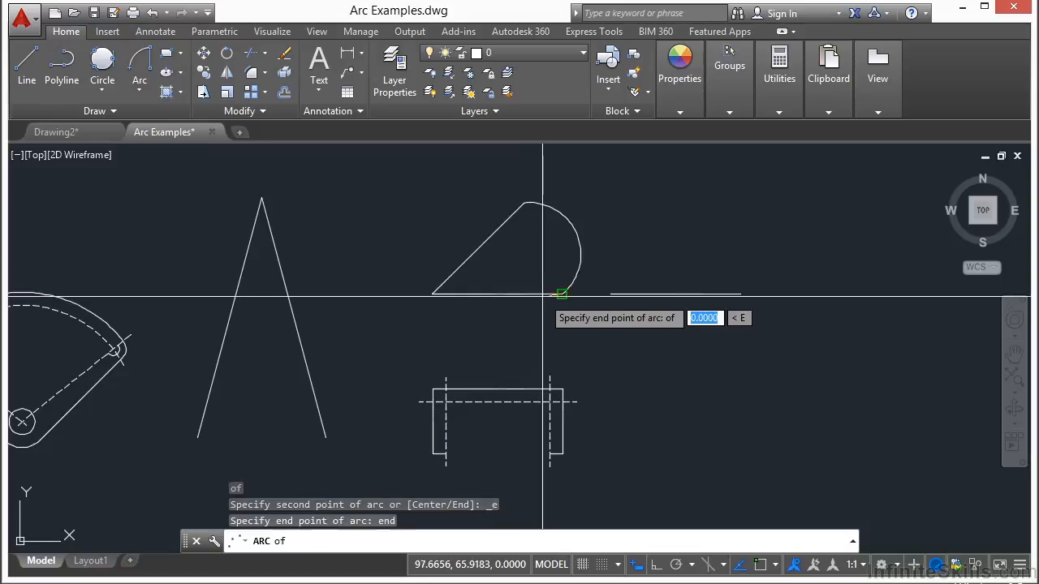
pyautogui.click(502, 221)
pyautogui.scroll(2, 569, 294)
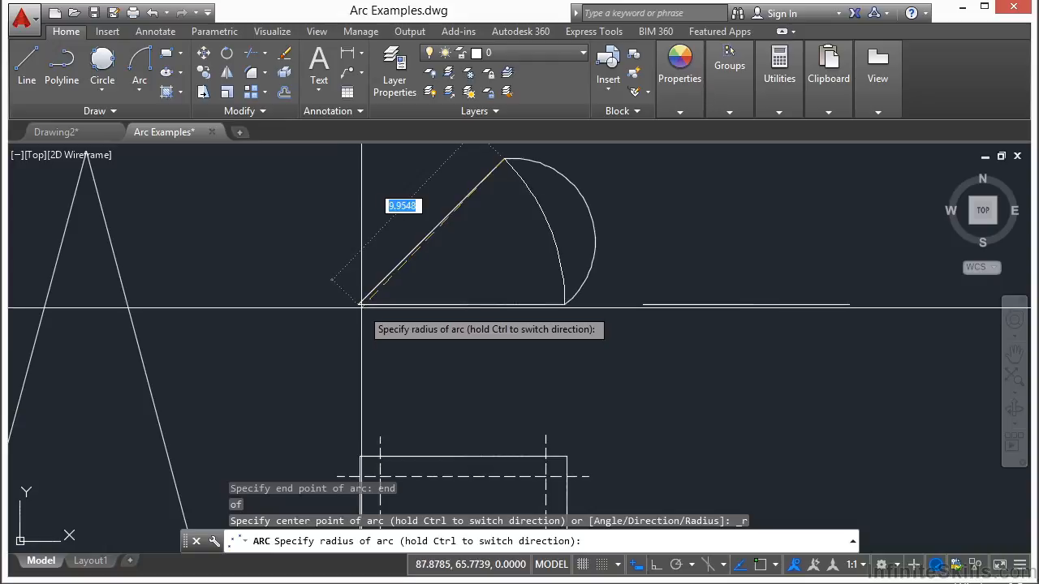
pyautogui.press('Escape')
pyautogui.press('Escape')
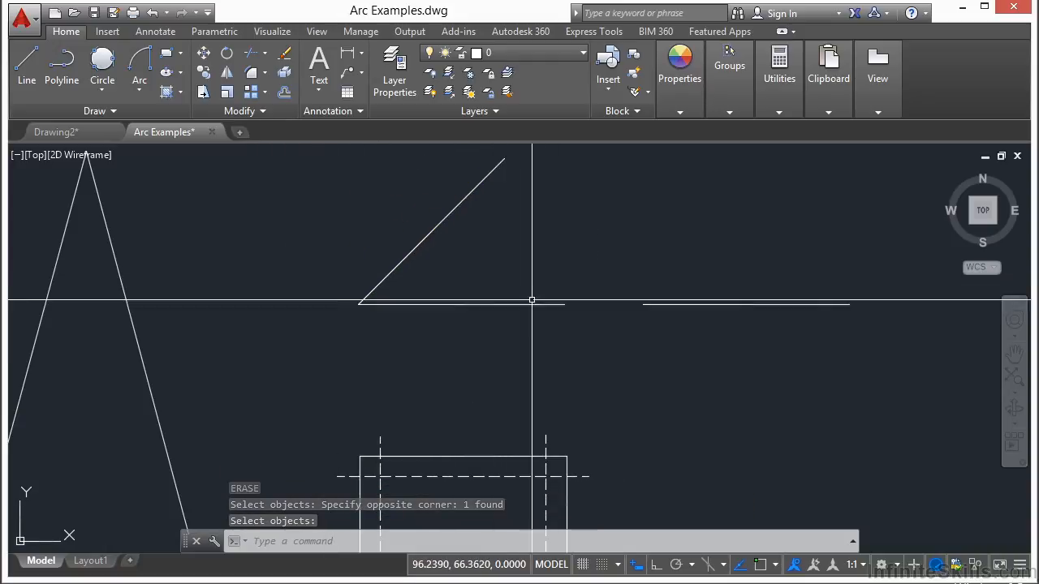
# Erase the bulging arc from the wedge and check the horizontal line's endpoints.
pyautogui.press('Return')
pyautogui.click(523, 305)
pyautogui.moveTo(565, 305)
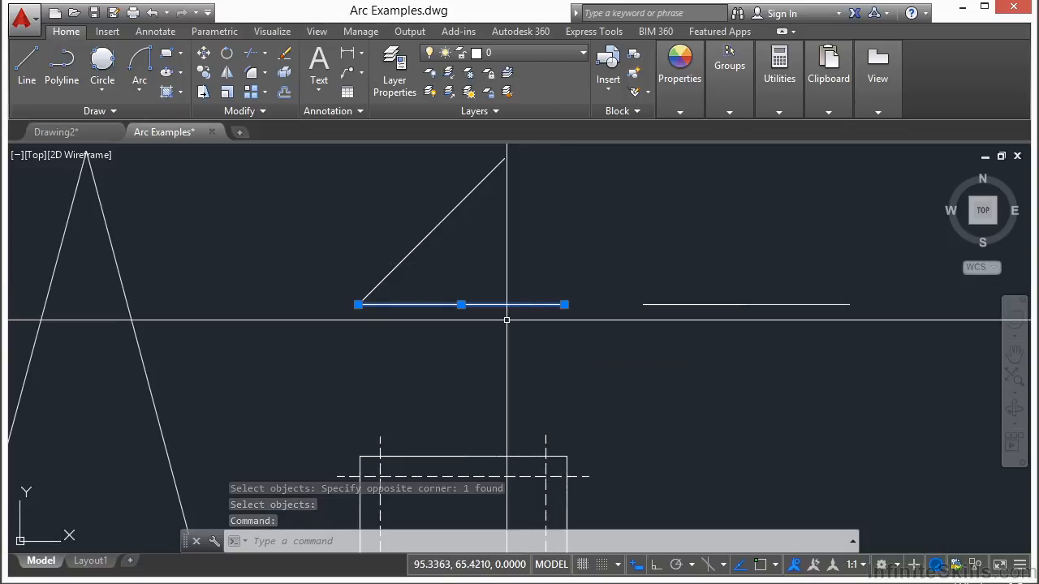
pyautogui.press('Escape')
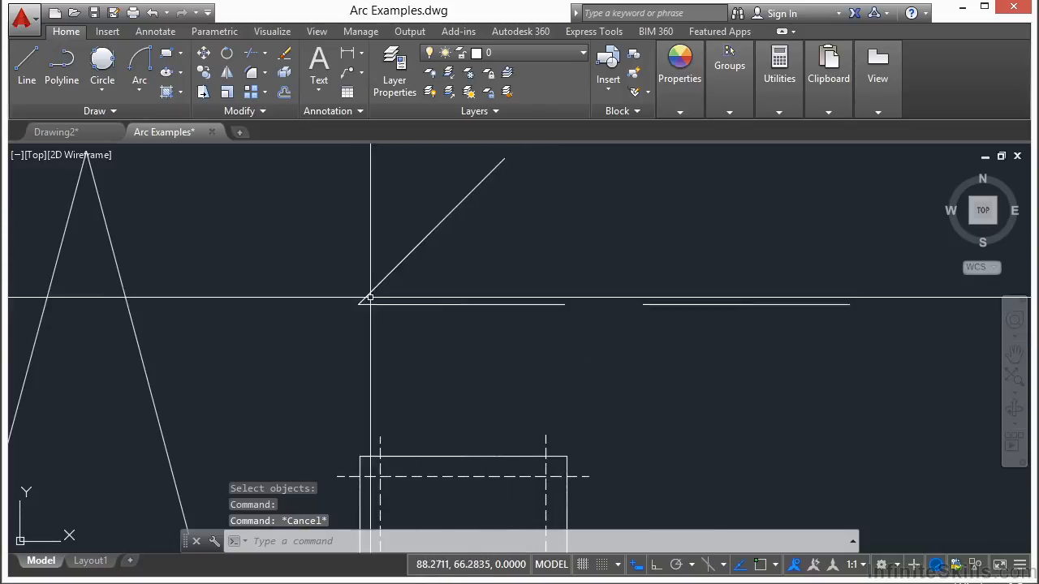
# Draw a Start, End, Radius arc from the horizontal line's right endpoint to the slanted line's upper endpoint with radius 10.
pyautogui.click(141, 92)
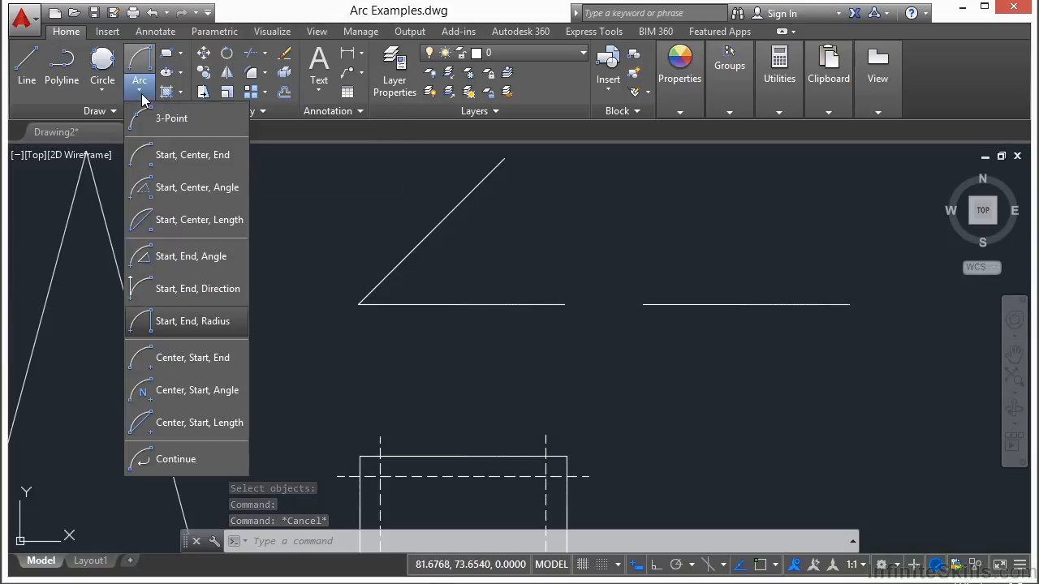
pyautogui.click(215, 323)
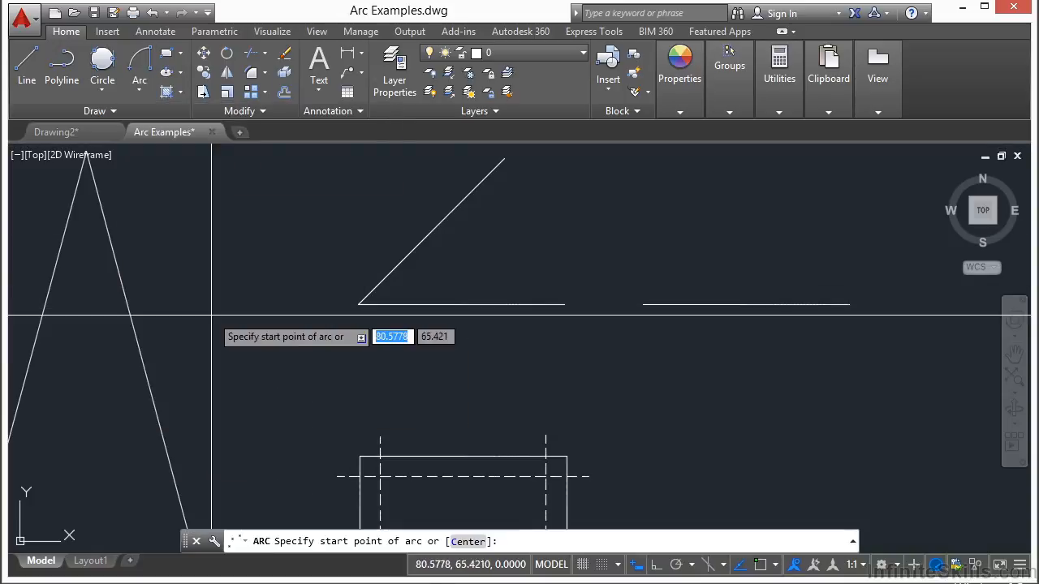
pyautogui.press('Return')
pyautogui.click(502, 307)
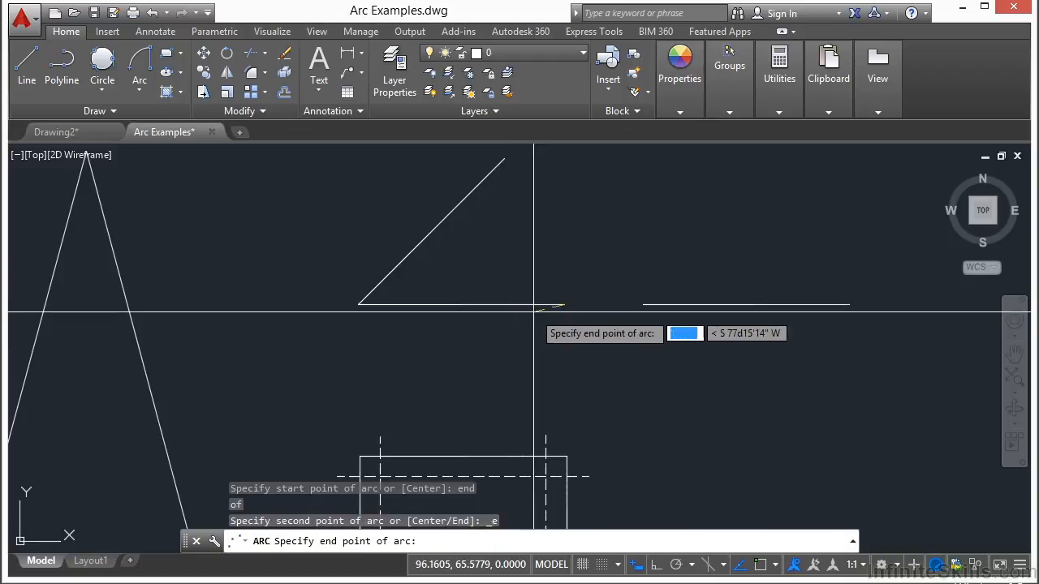
pyautogui.write('end')
pyautogui.press('Return')
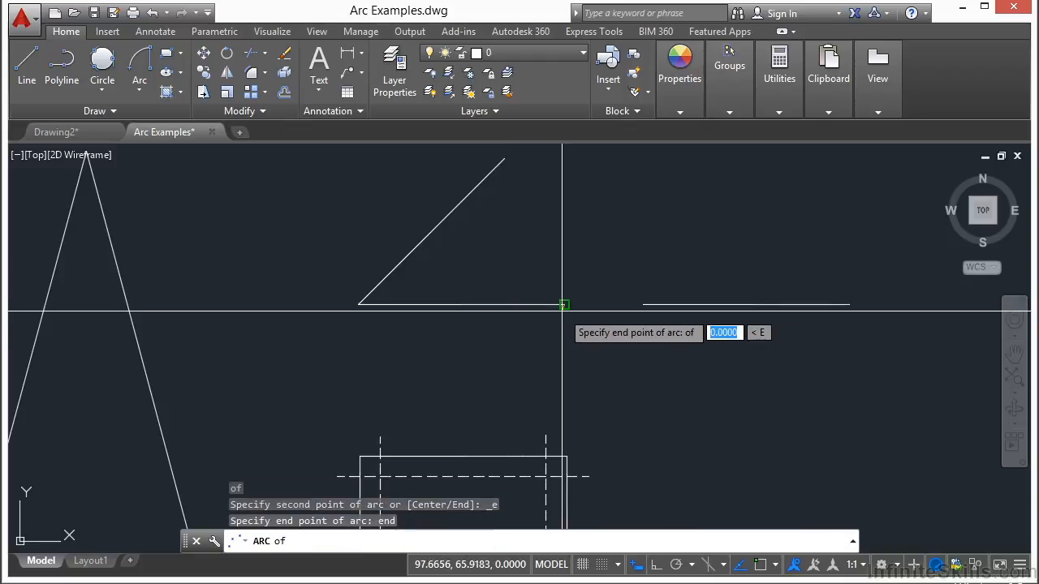
pyautogui.click(503, 159)
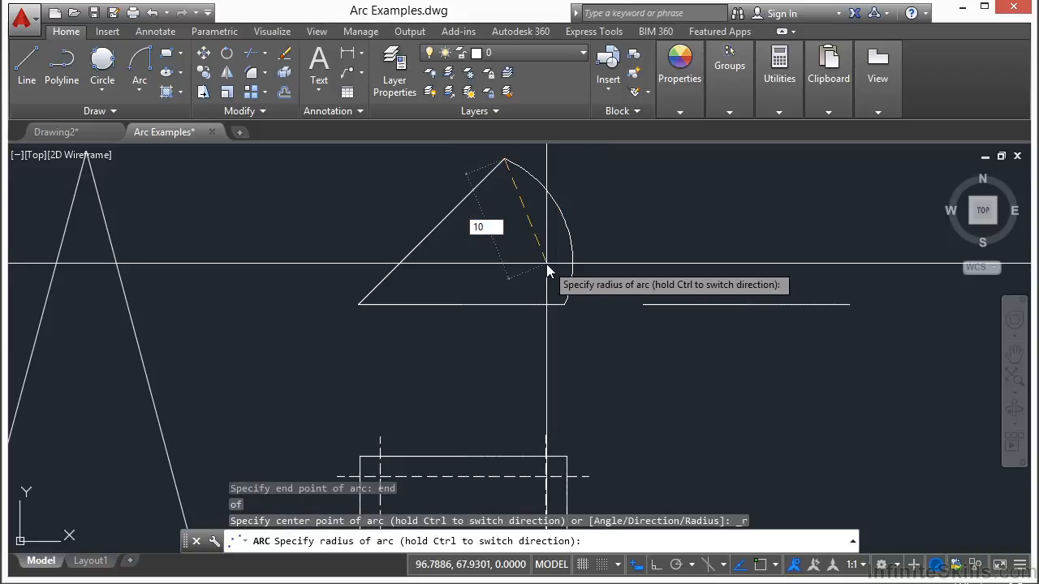
pyautogui.press('Return')
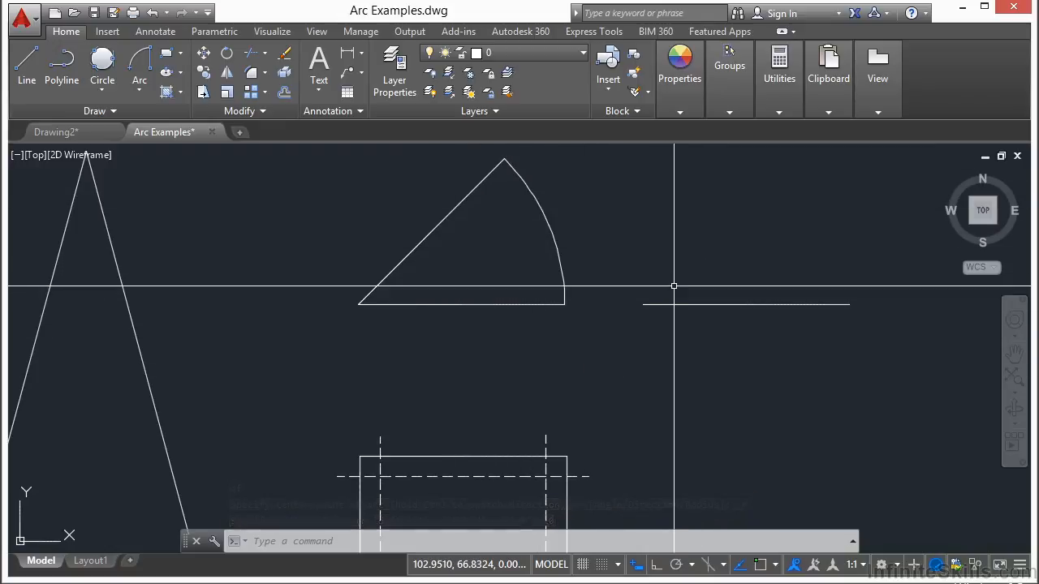
# Begin a Center, Start, End arc centred on the open triangle's apex, starting at its right line's lower endpoint, using Endpoint snaps.
pyautogui.scroll(-3, 671, 277)
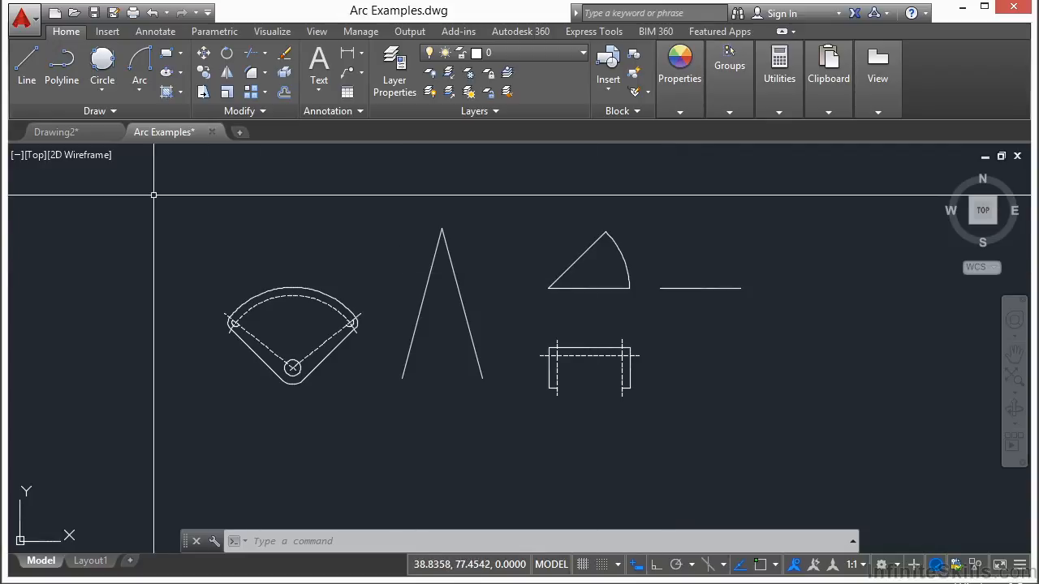
pyautogui.click(145, 95)
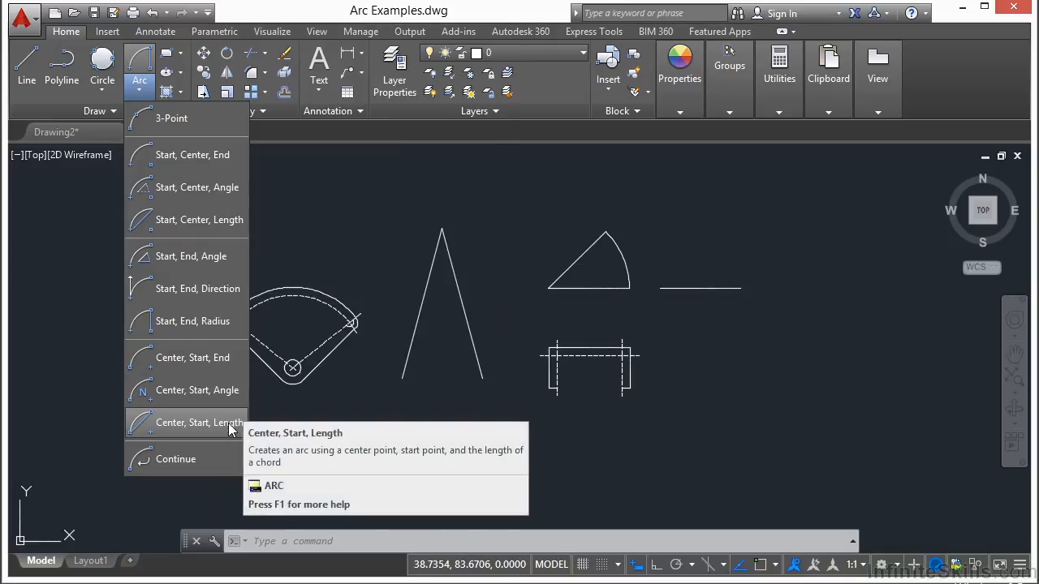
pyautogui.click(192, 359)
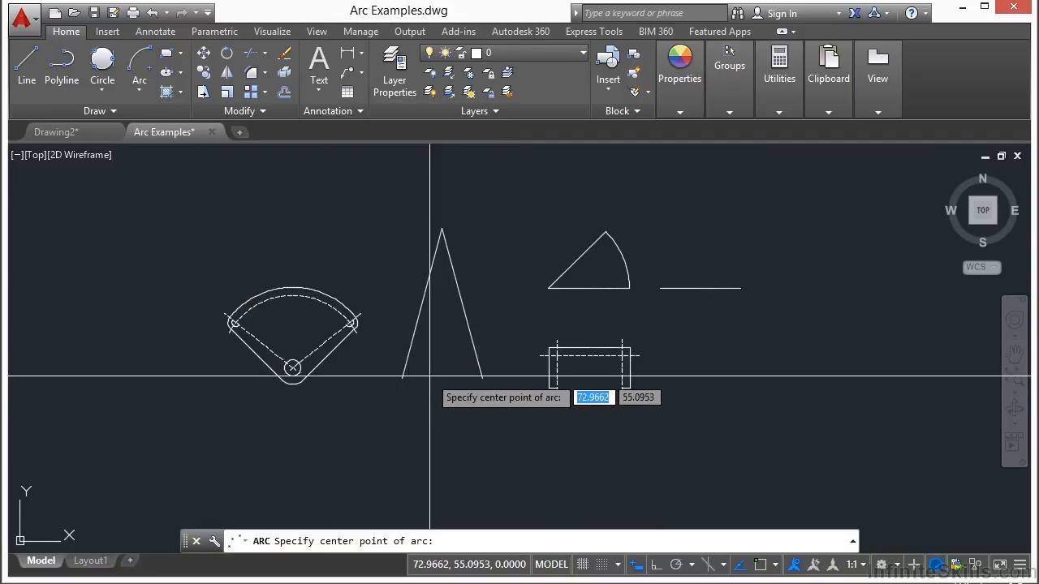
pyautogui.write('end')
pyautogui.press('Return')
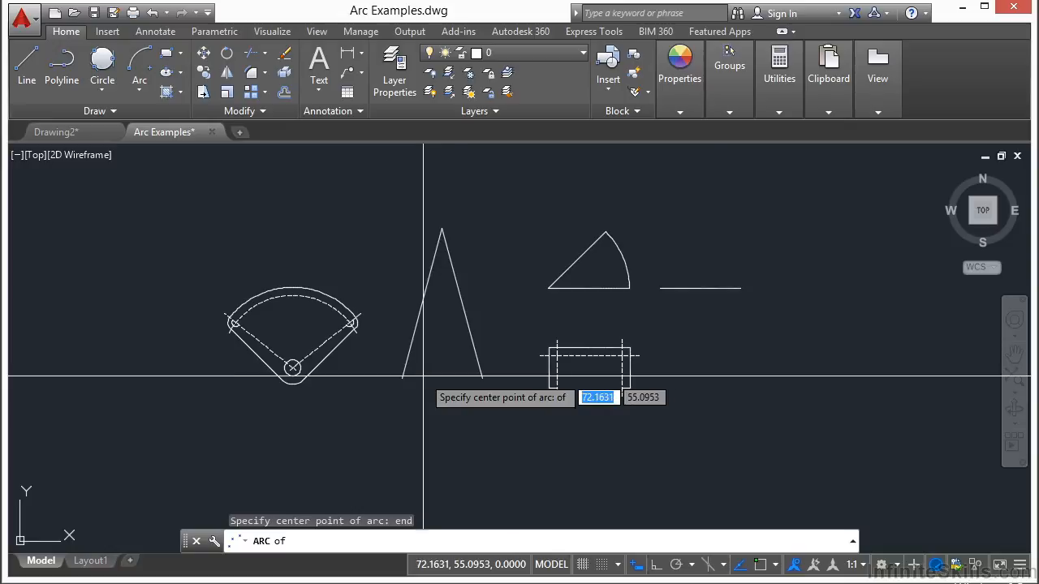
pyautogui.scroll(2, 485, 269)
pyautogui.click(448, 228)
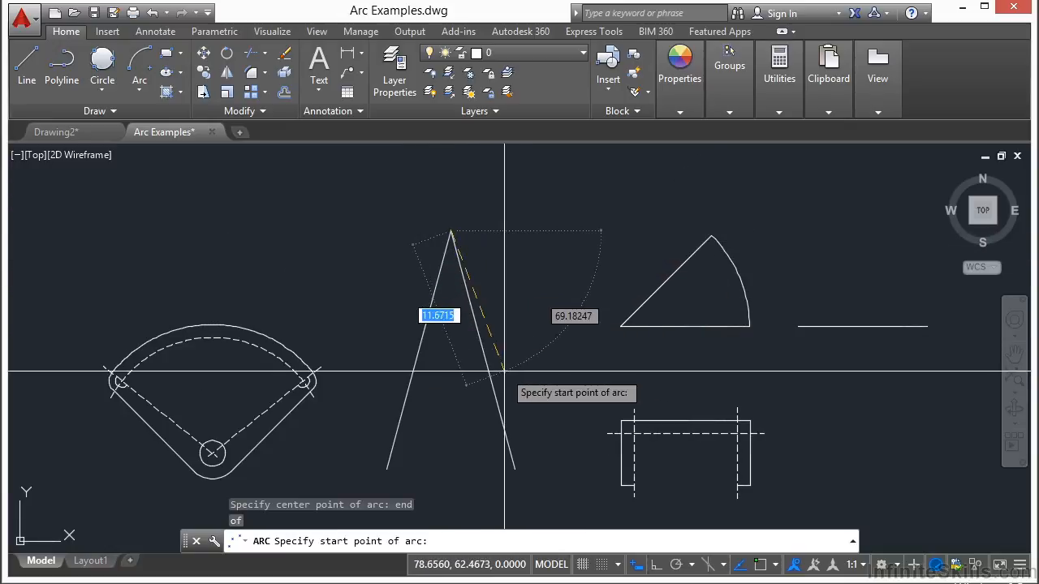
pyautogui.write('end')
pyautogui.press('Return')
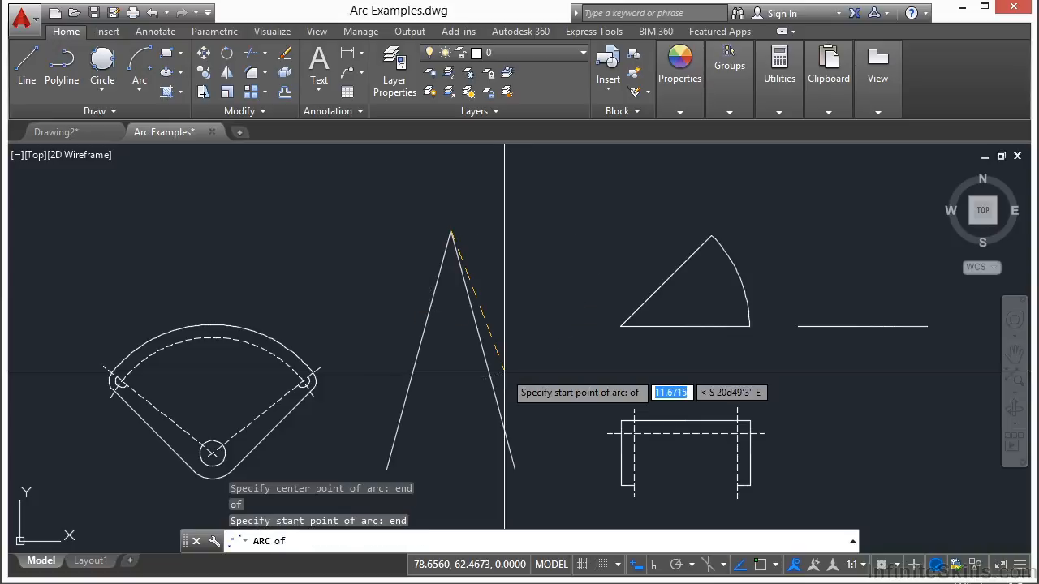
pyautogui.click(515, 469)
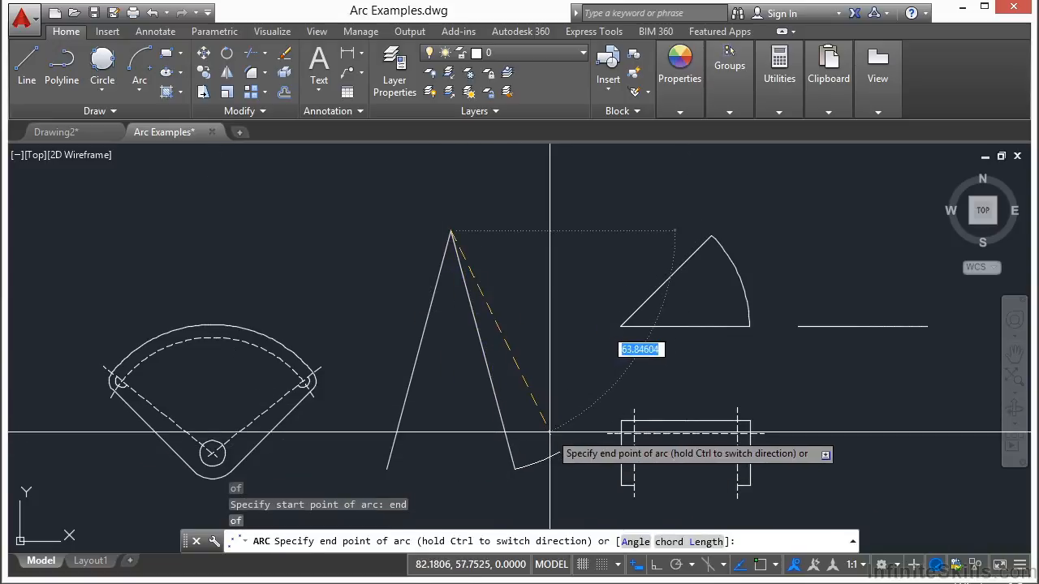
# Complete the arc across the triangle's open base by ending it at the left line's lower endpoint with an Endpoint snap.
pyautogui.scroll(-3, 606, 415)
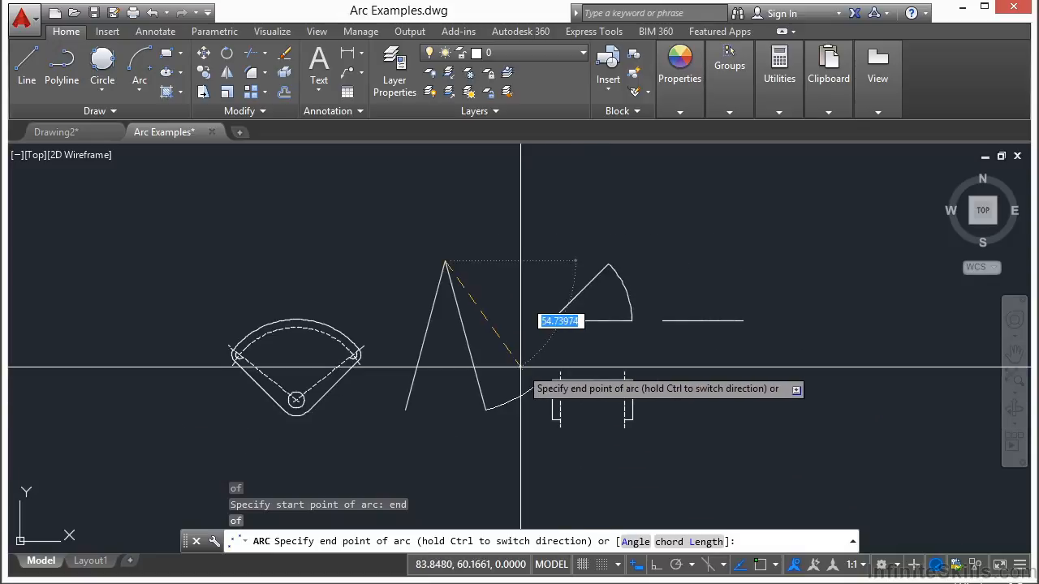
pyautogui.scroll(2, 520, 368)
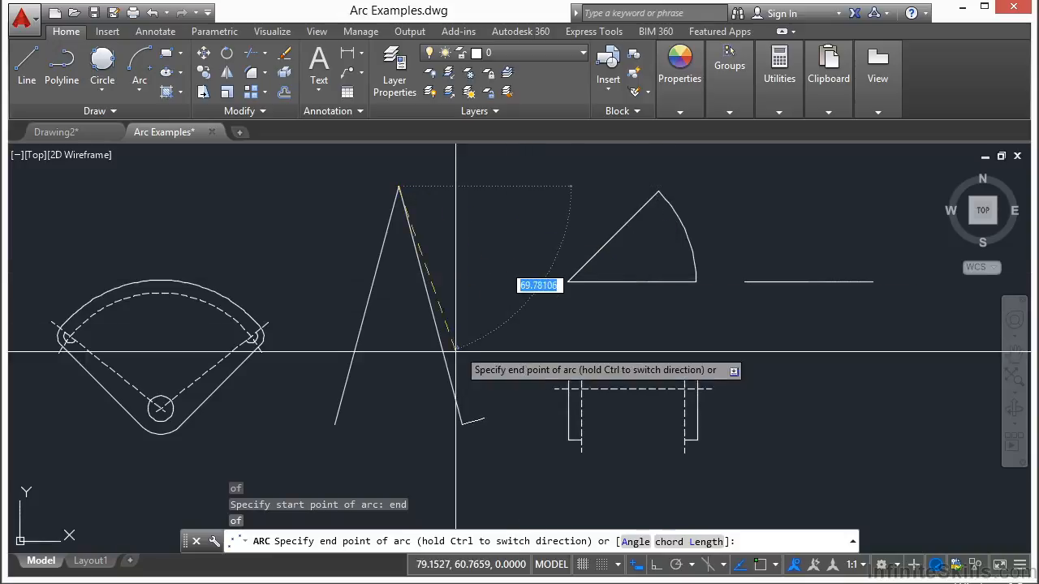
pyautogui.scroll(-2, 487, 415)
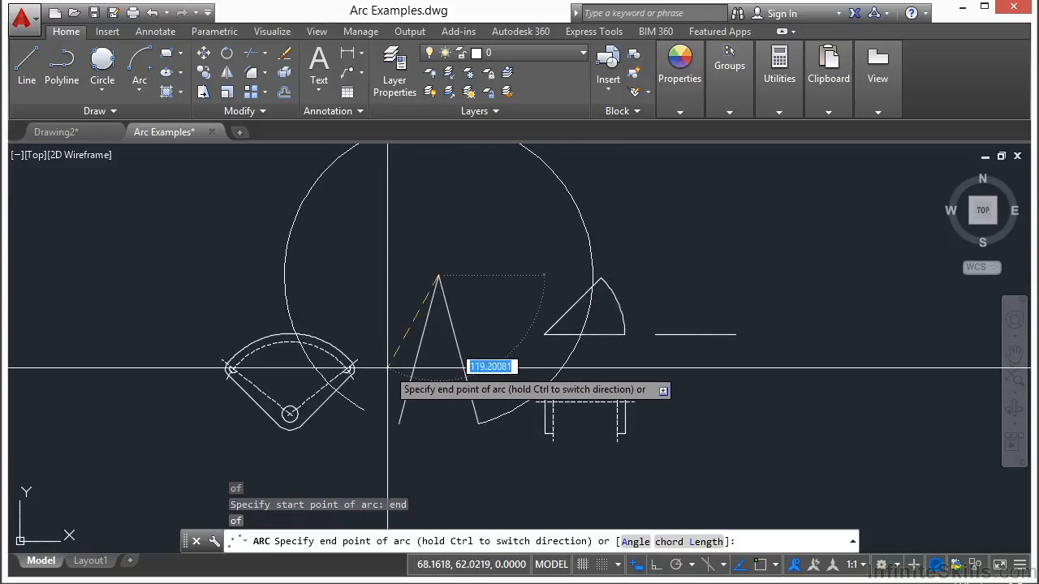
pyautogui.moveTo(411, 417); pyautogui.dragTo(459, 462, button='middle')
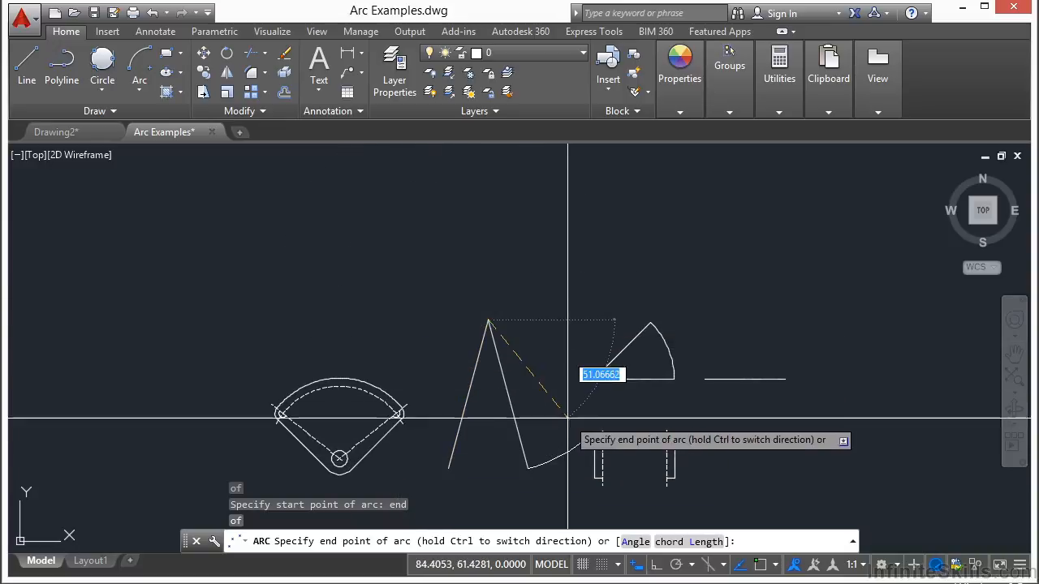
pyautogui.moveTo(568, 431); pyautogui.dragTo(541, 359, button='middle')
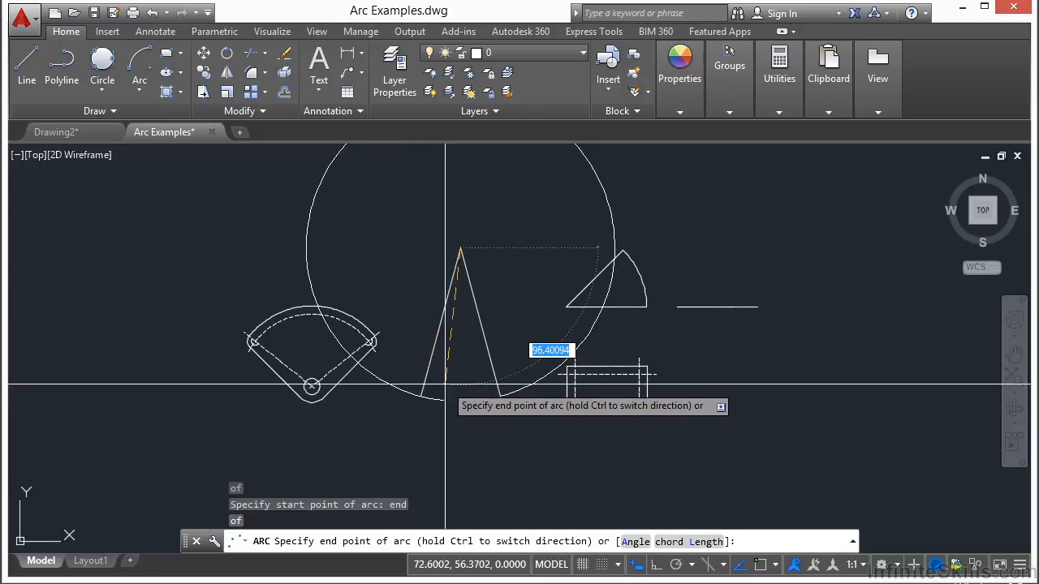
pyautogui.press('Return')
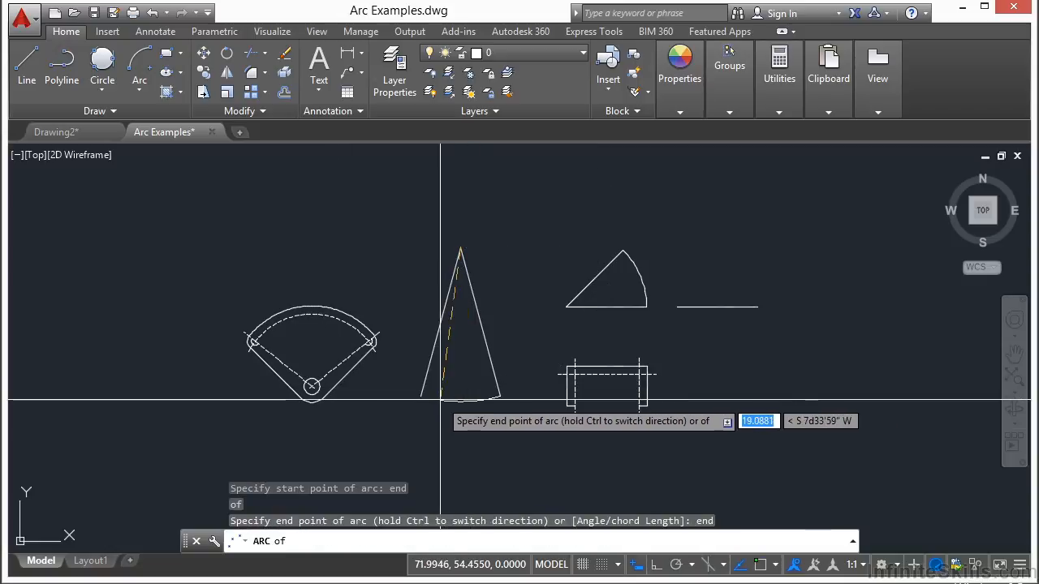
pyautogui.click(420, 396)
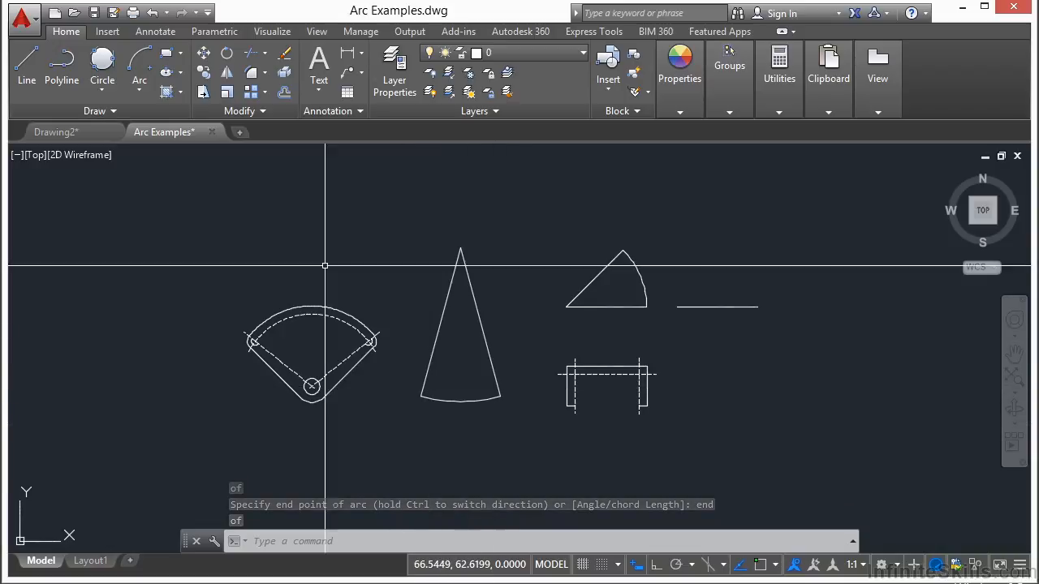
pyautogui.click(140, 86)
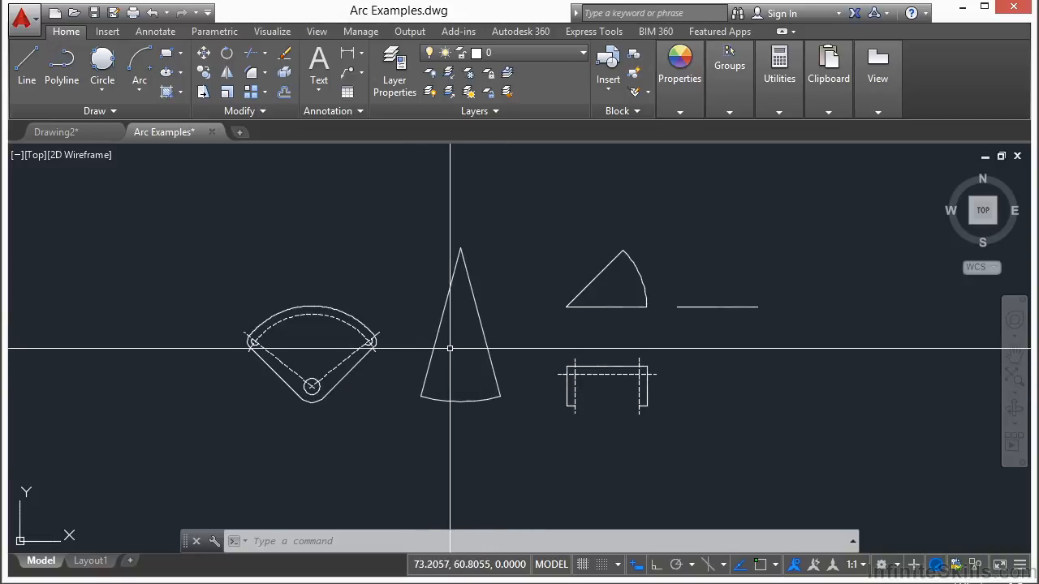
pyautogui.click(102, 89)
pyautogui.click(140, 90)
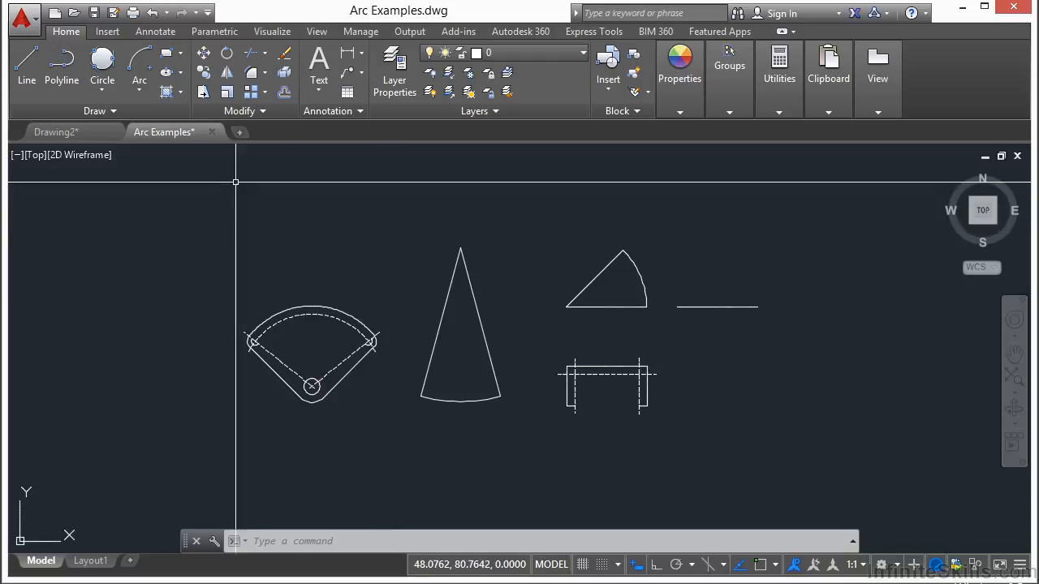
# Draw a freehand three-point arc, bulging upward, in the empty space above the fan-shaped part.
pyautogui.write('a')
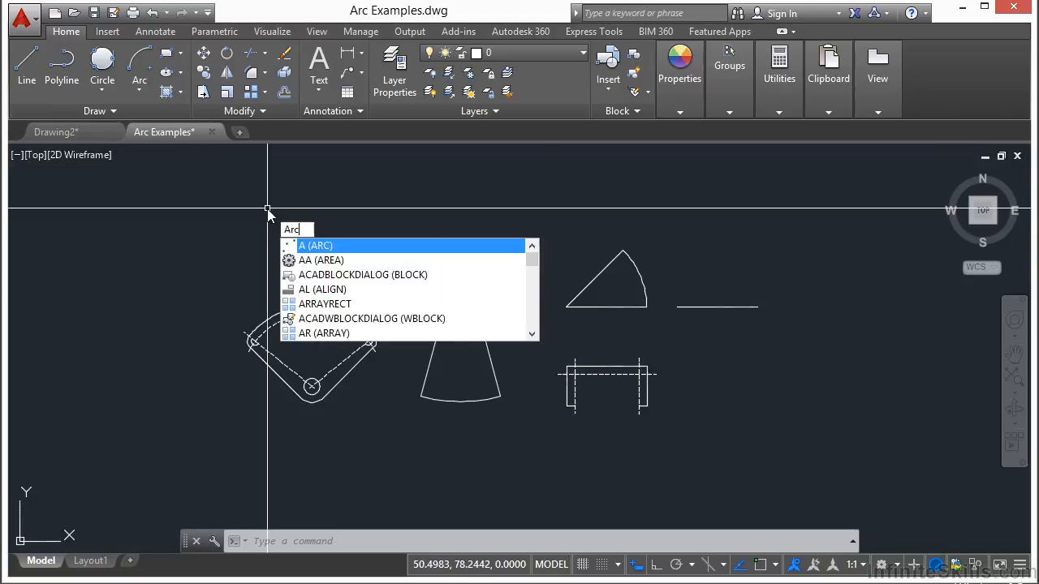
pyautogui.press('Return')
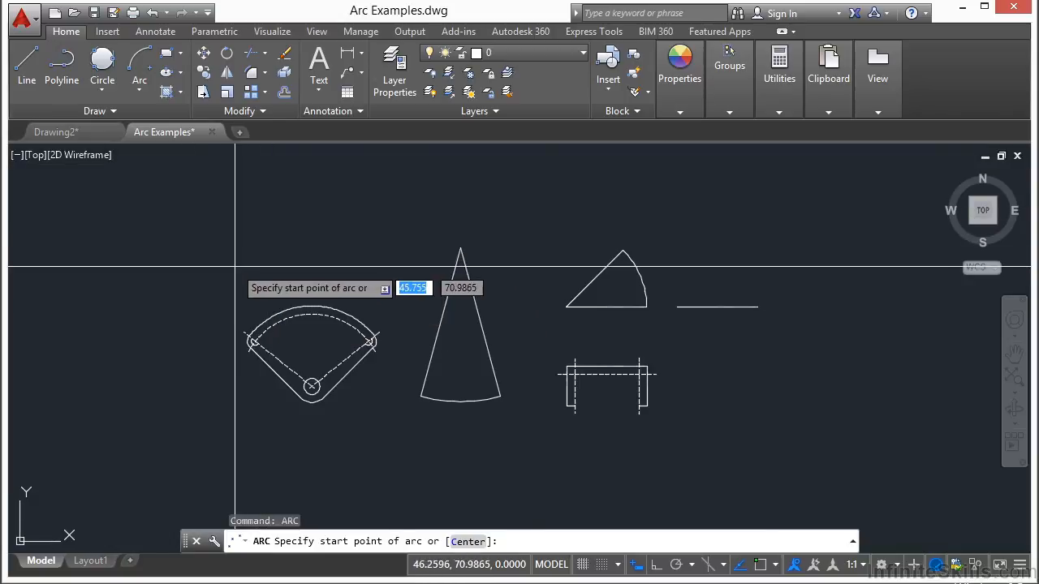
pyautogui.click(206, 273)
pyautogui.click(265, 215)
pyautogui.click(340, 252)
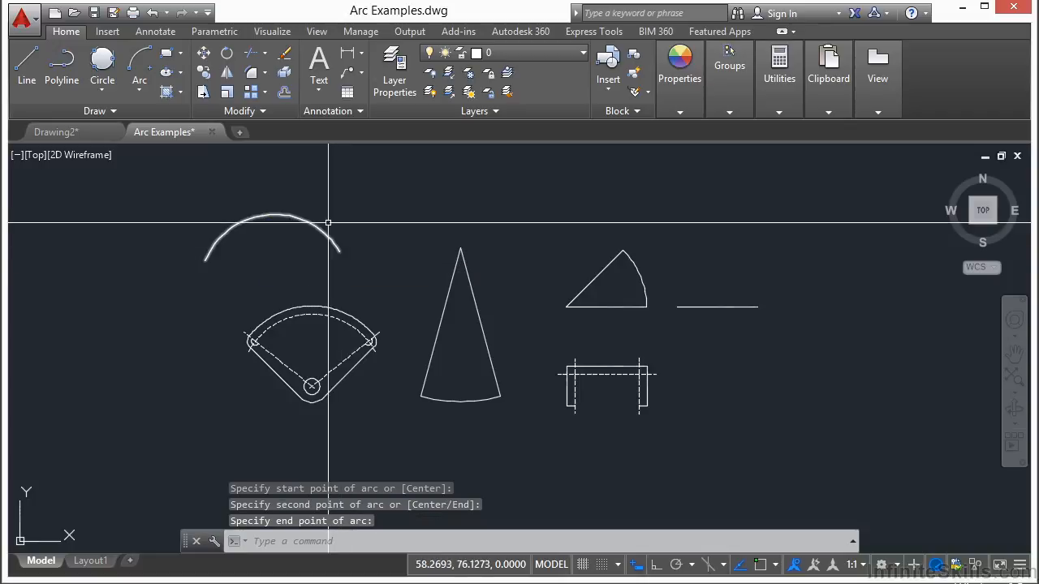
# Continue the three-point arc from its right end with a smaller tangent arc that dips down and curls up to the right.
pyautogui.scroll(2, 314, 197)
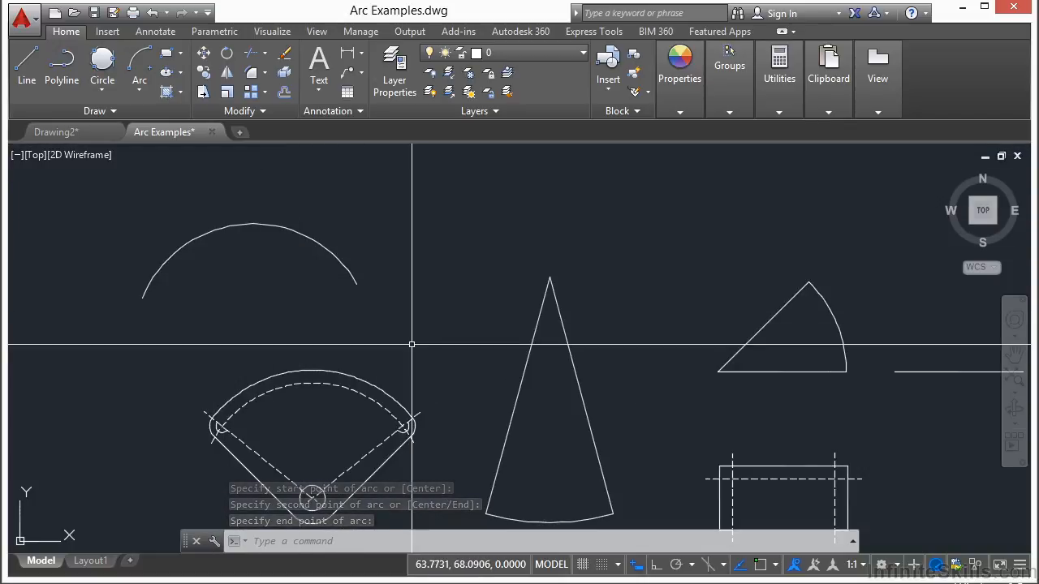
pyautogui.click(139, 91)
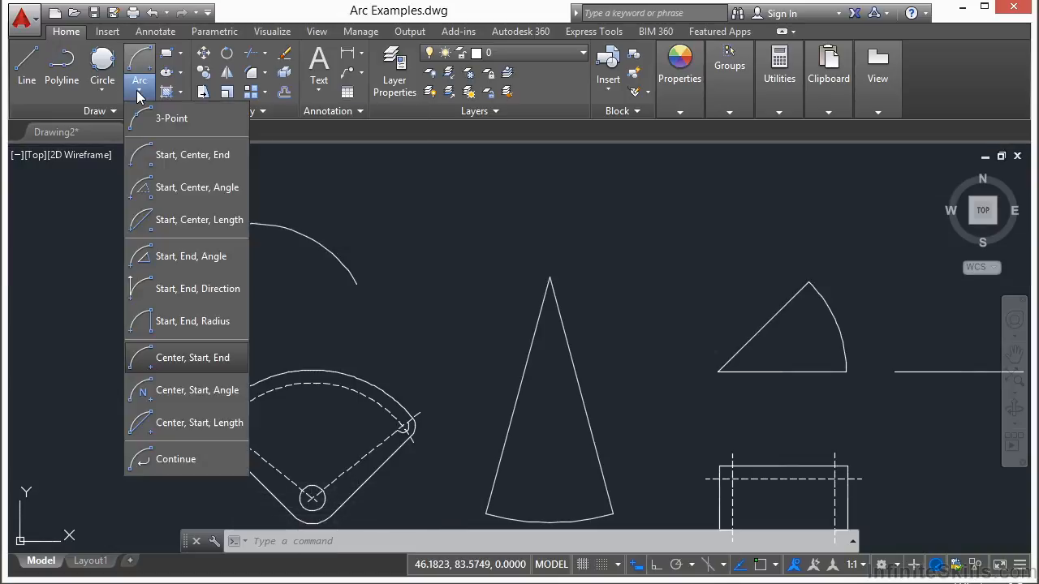
pyautogui.click(163, 460)
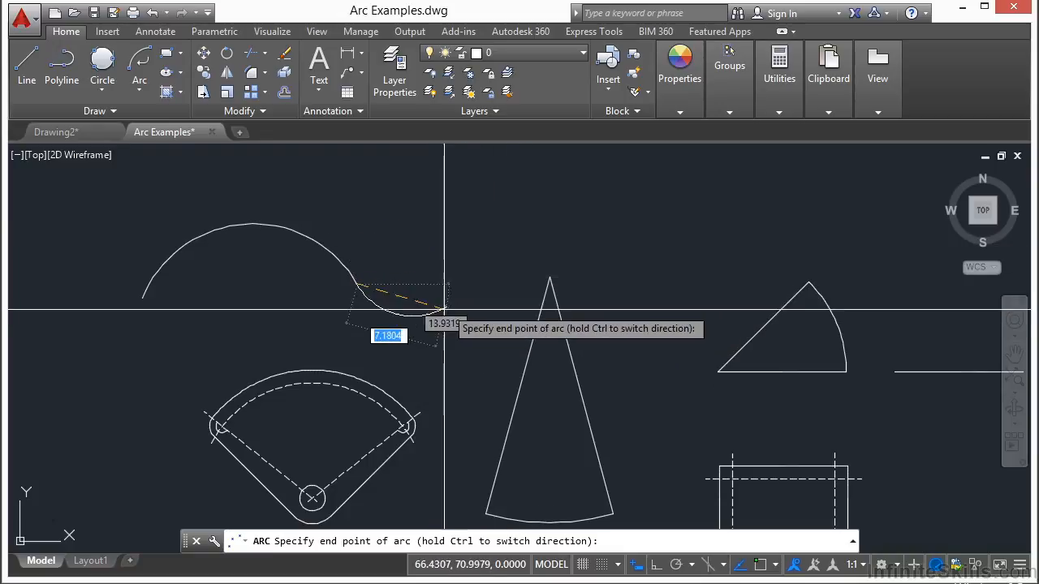
pyautogui.click(431, 249)
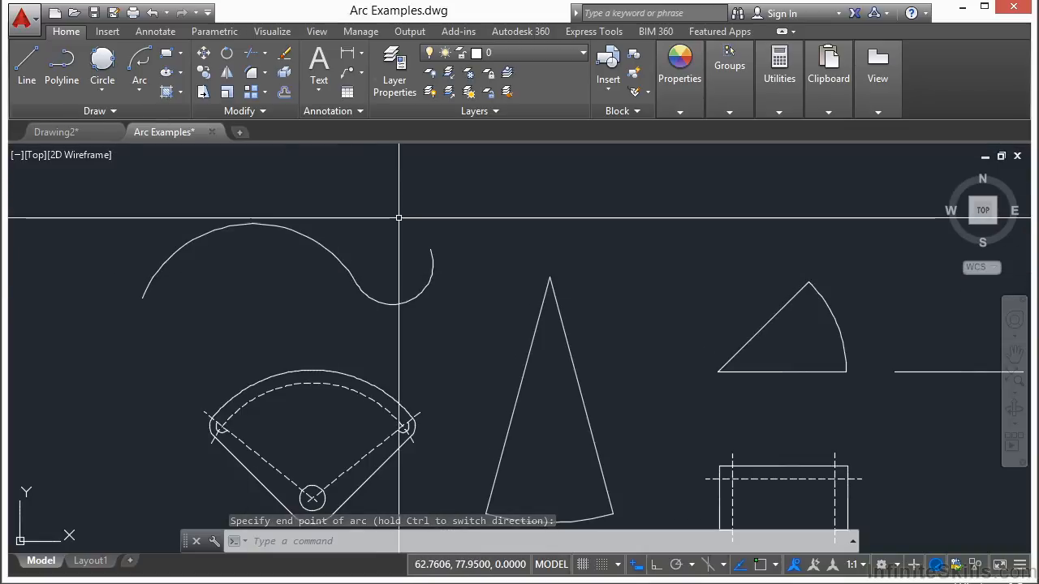
pyautogui.press('Return')
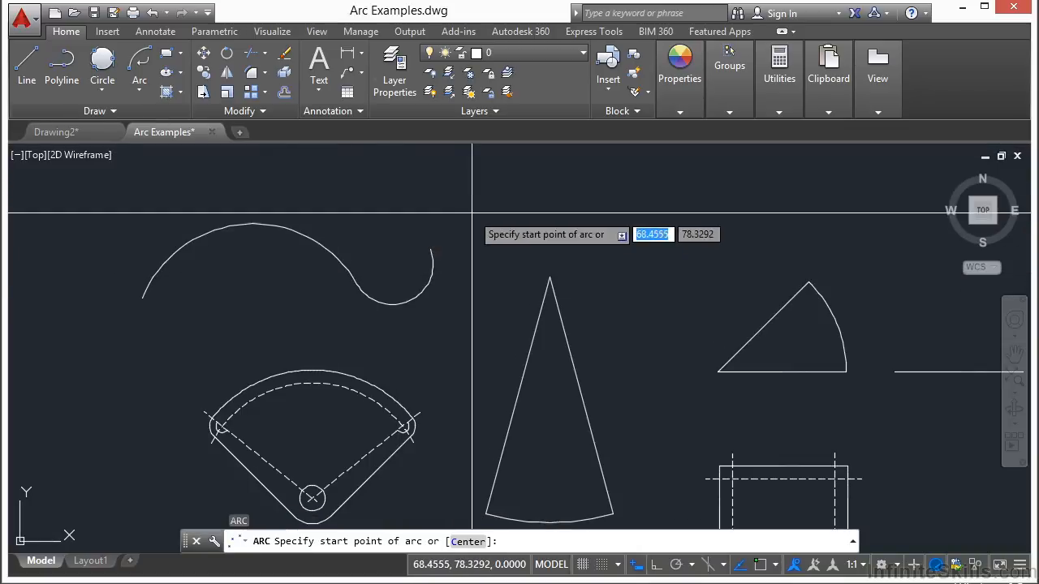
pyautogui.click(539, 233)
pyautogui.click(639, 213)
pyautogui.press('Escape')
pyautogui.press('Escape')
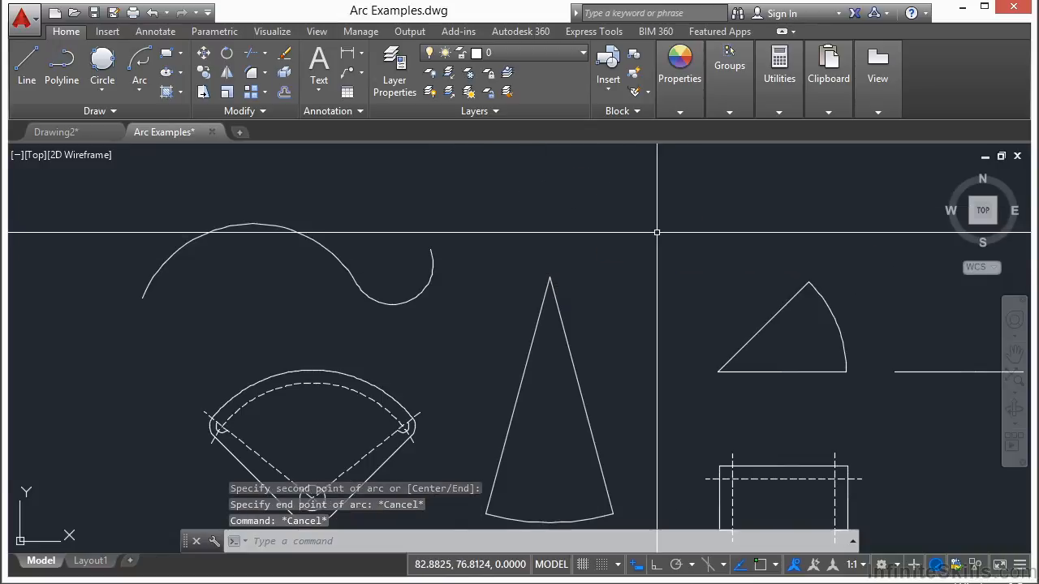
# Add another tangent Continue arc from the curve's open right end, curling over to the left into a hook.
pyautogui.click(138, 92)
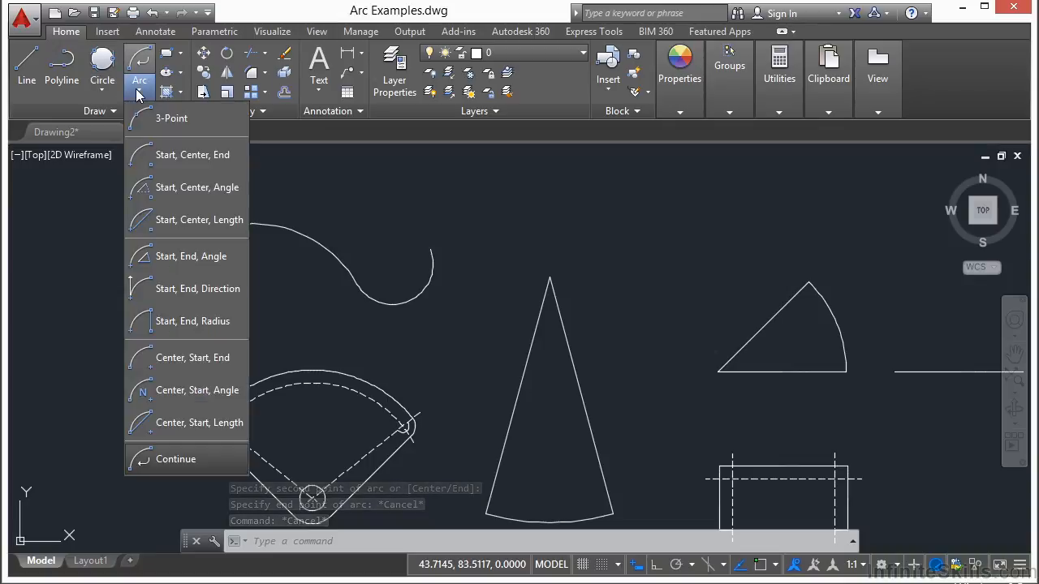
pyautogui.click(170, 459)
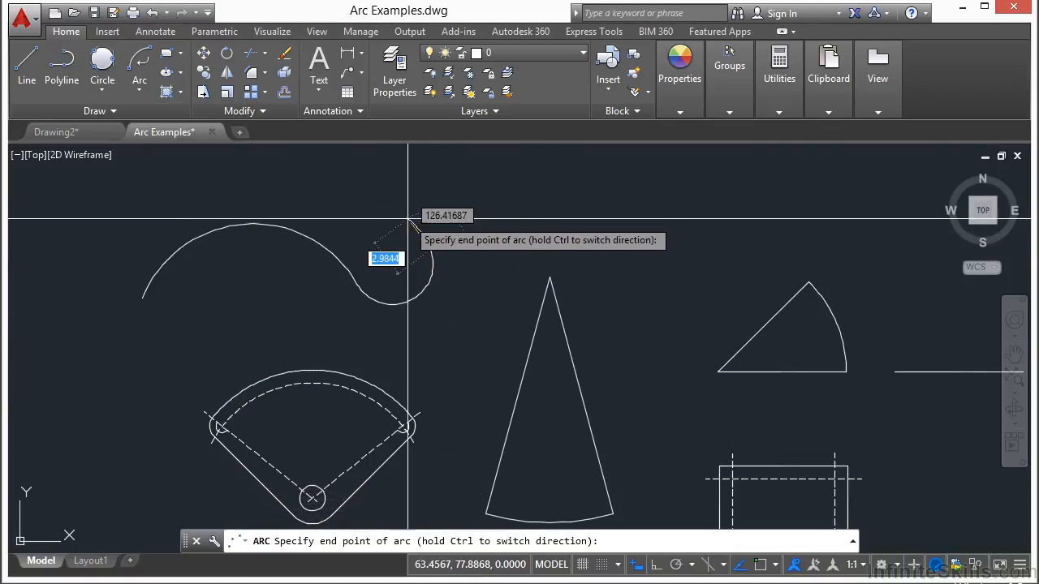
pyautogui.click(381, 240)
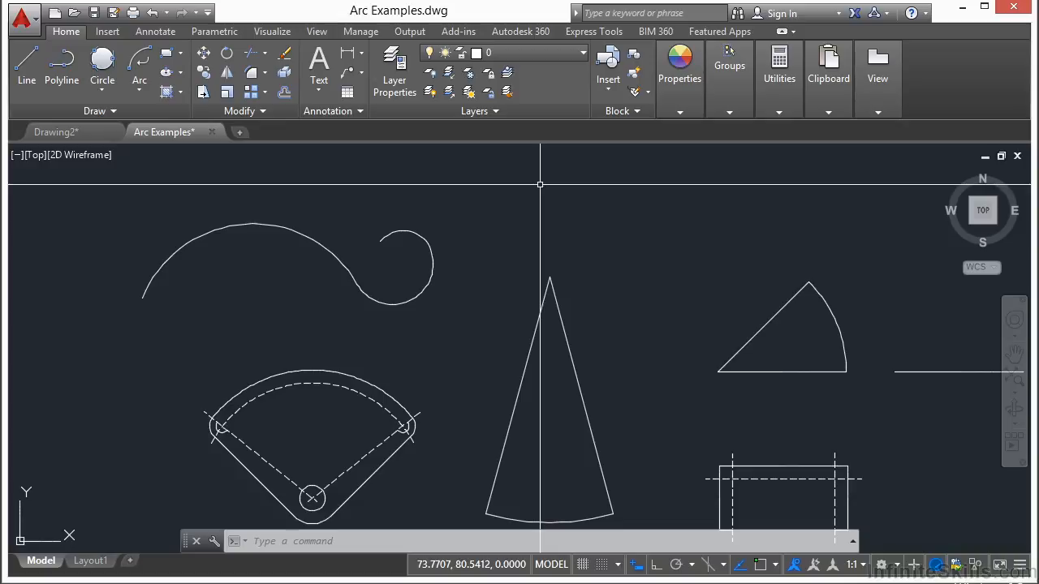
pyautogui.scroll(-2, 164, 247)
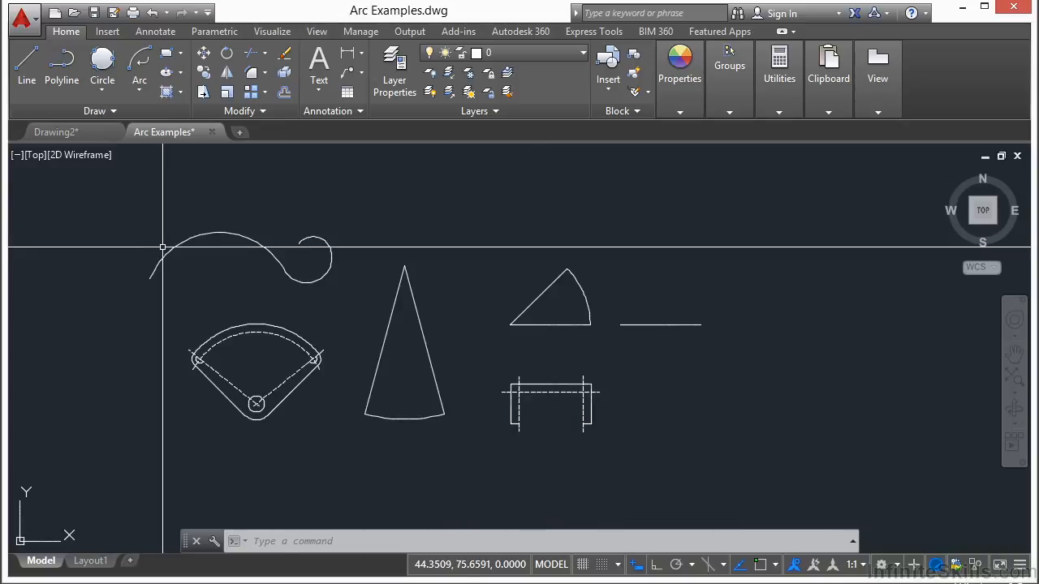